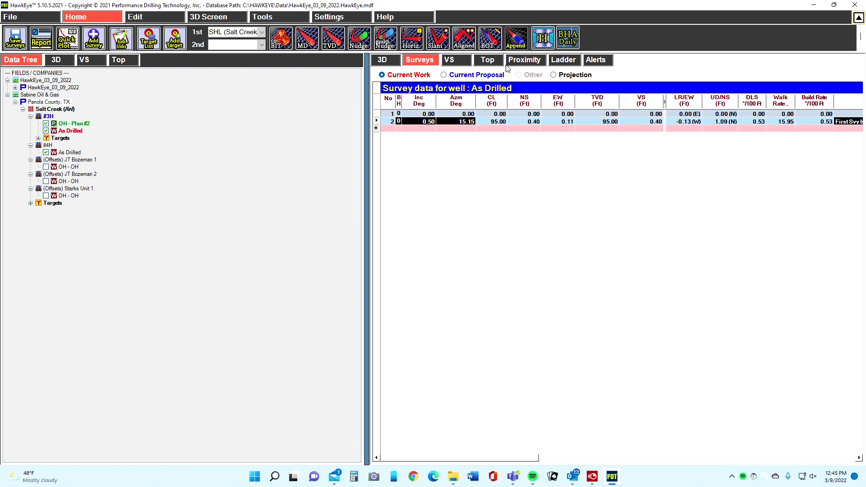
Step: Turn on proximity calculation for the As Drilled curve and show it in the 3D view
{"action": "left_click", "coordinate": [525, 61]}
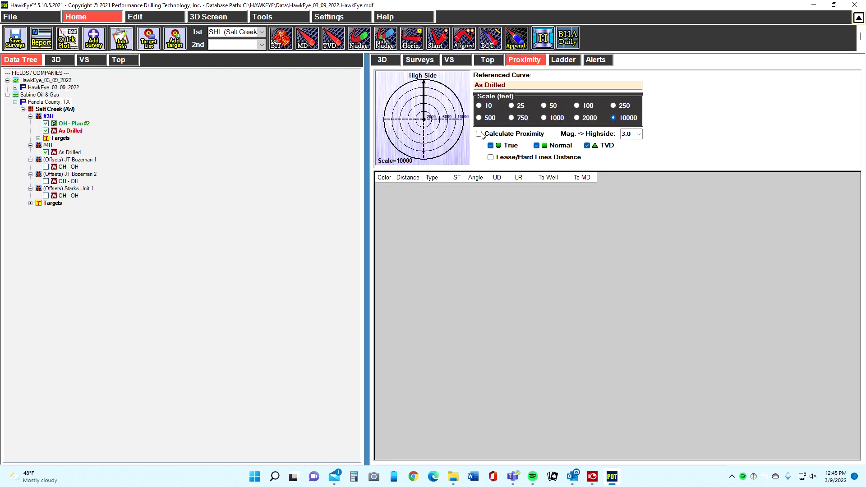
{"action": "left_click", "coordinate": [480, 135]}
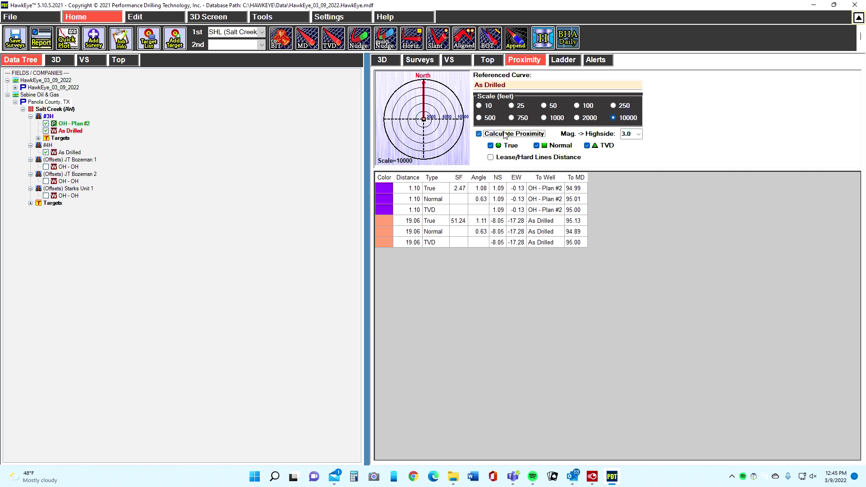
{"action": "left_click", "coordinate": [384, 60]}
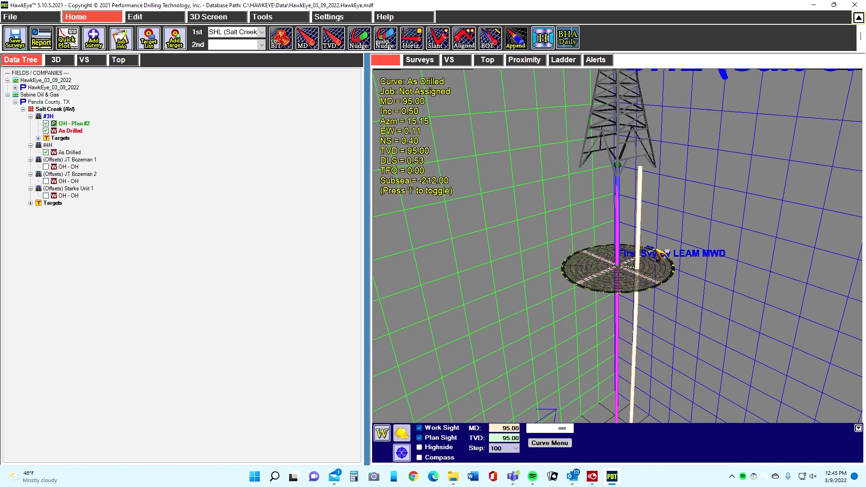
Step: Hide the Work Sight and Plan Sight in the 3D view and turn on the Highside display
{"action": "left_click", "coordinate": [420, 427]}
{"action": "left_click", "coordinate": [419, 438]}
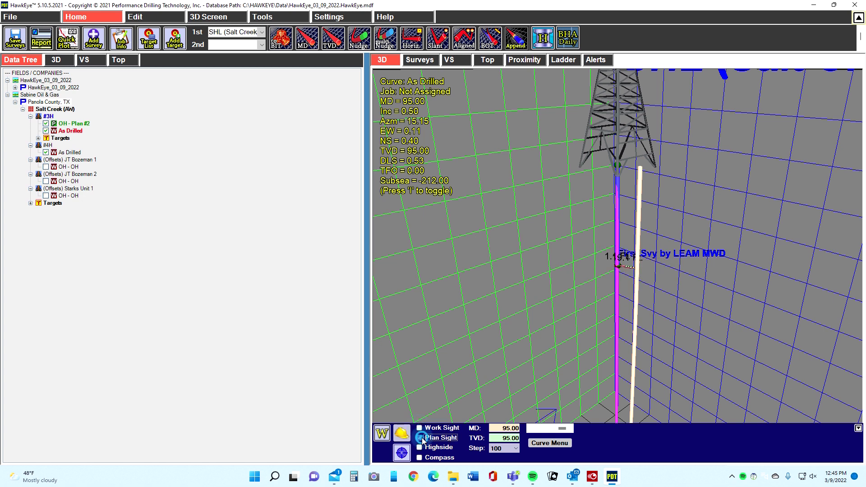
{"action": "left_click", "coordinate": [420, 447]}
{"action": "left_click", "coordinate": [420, 438]}
{"action": "left_click", "coordinate": [419, 437]}
{"action": "left_click", "coordinate": [420, 447]}
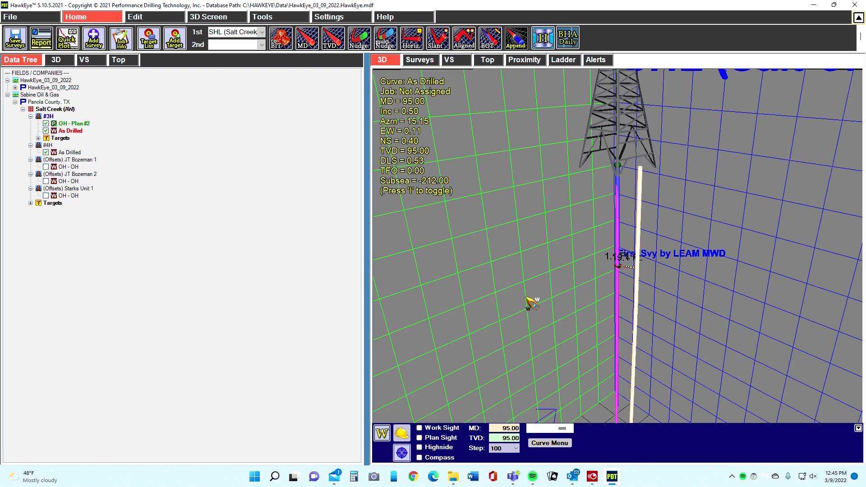
{"action": "left_click", "coordinate": [402, 434]}
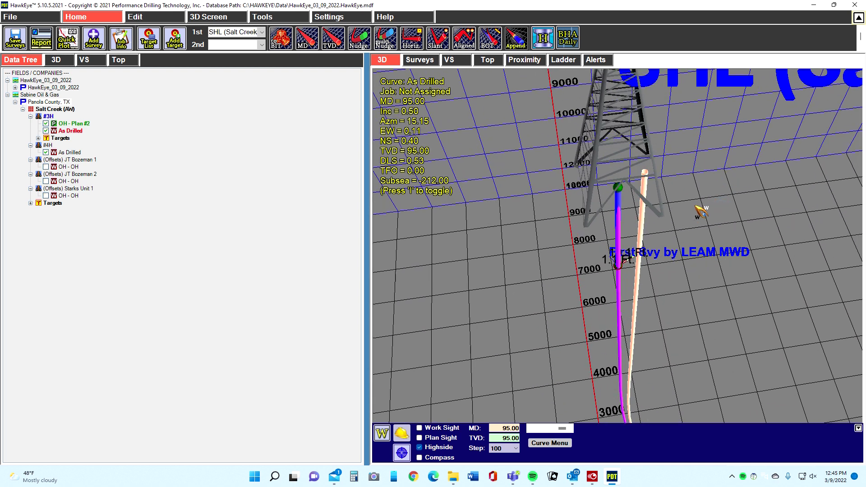
Step: Switch the 3D view to the OH - Plan #2 curve and step back and forth along its end
{"action": "left_click", "coordinate": [383, 433]}
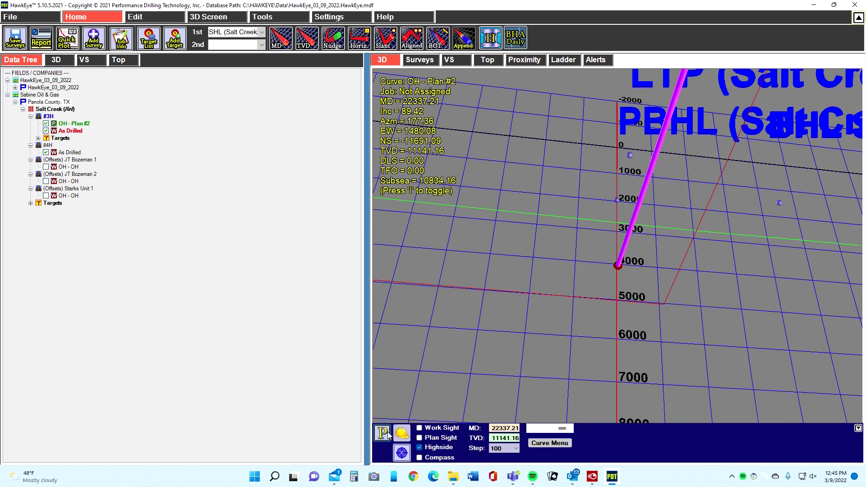
{"action": "scroll", "coordinate": [672, 250], "scroll_direction": "down", "scroll_amount": 5}
{"action": "scroll", "coordinate": [675, 249], "scroll_direction": "up", "scroll_amount": 10}
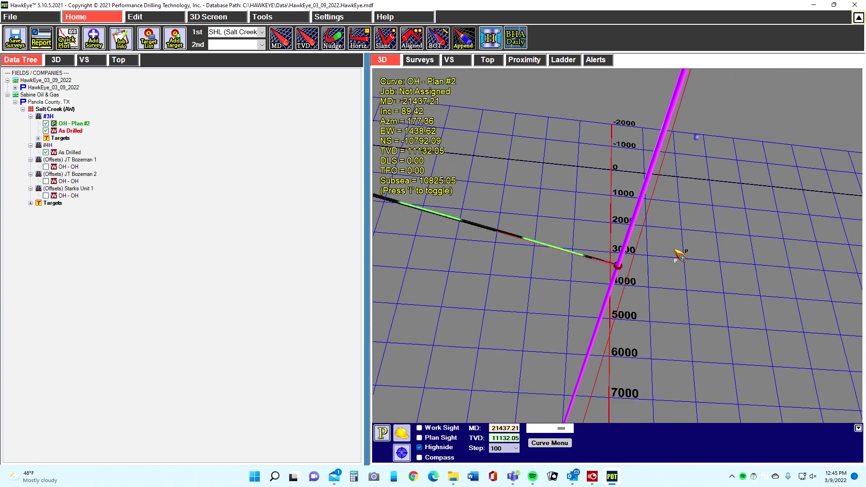
{"action": "scroll", "coordinate": [681, 255], "scroll_direction": "down", "scroll_amount": 2}
{"action": "scroll", "coordinate": [682, 253], "scroll_direction": "down", "scroll_amount": 4}
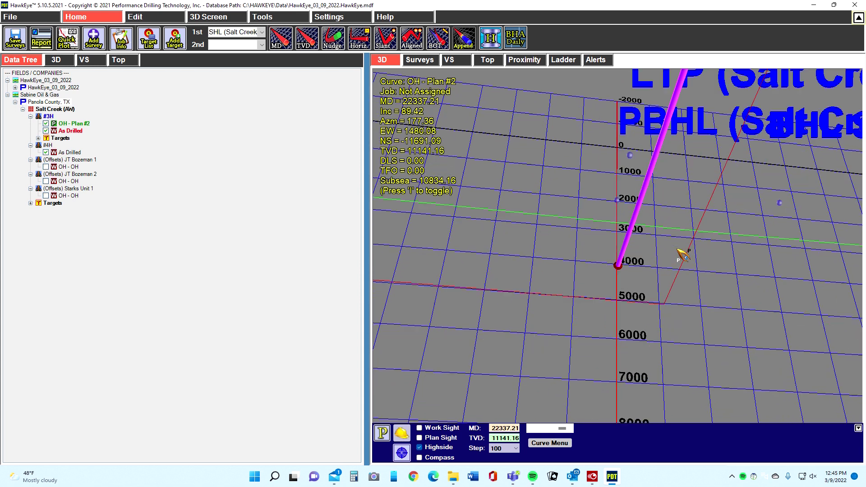
Step: Return the 3D view to the As Drilled curve and step between its two survey stations
{"action": "left_click", "coordinate": [386, 432]}
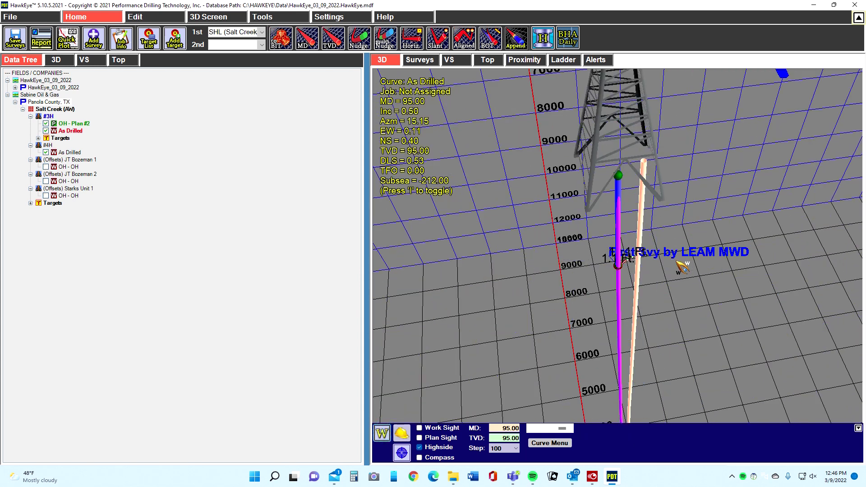
{"action": "scroll", "coordinate": [677, 274], "scroll_direction": "up", "scroll_amount": 1}
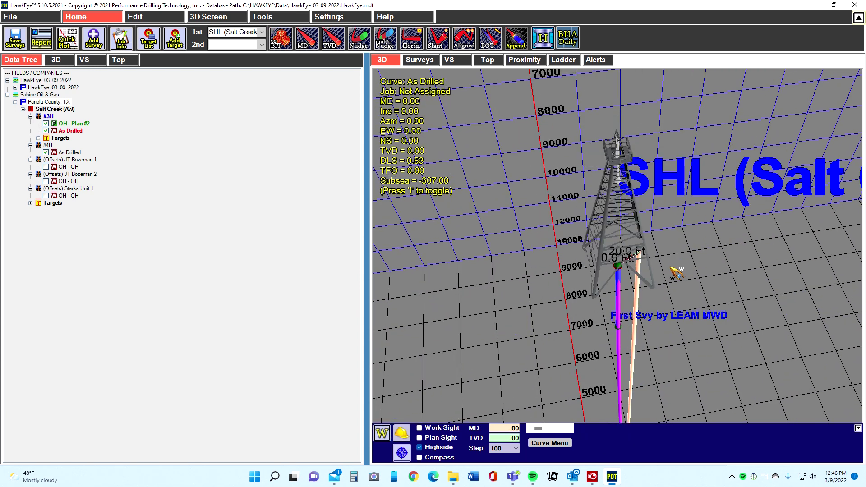
{"action": "scroll", "coordinate": [677, 274], "scroll_direction": "down", "scroll_amount": 1}
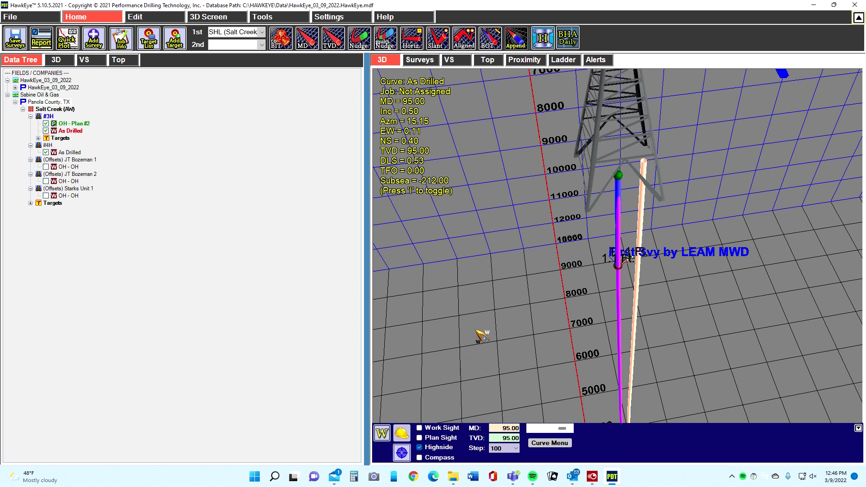
Step: Turn off proximity calculation and inspect the wells in 3D without the distance lines
{"action": "left_click", "coordinate": [531, 60]}
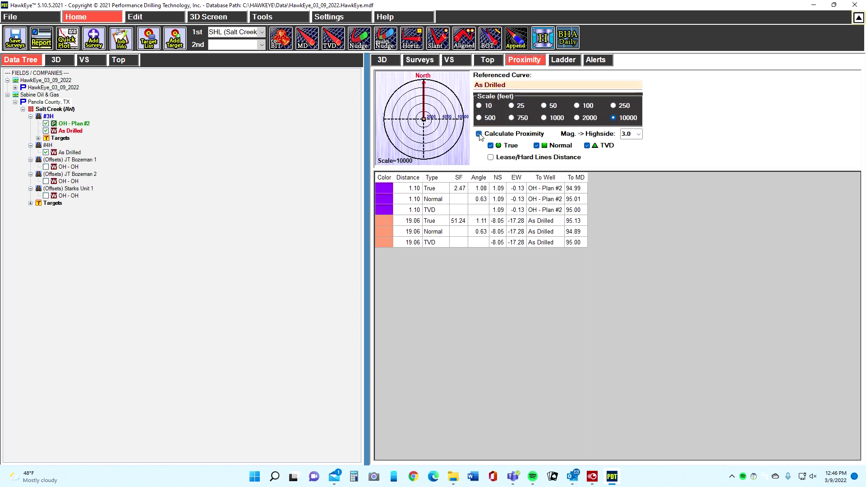
{"action": "left_click", "coordinate": [479, 134]}
{"action": "left_click", "coordinate": [382, 60]}
{"action": "left_click_drag", "start_coordinate": [747, 268], "coordinate": [683, 271]}
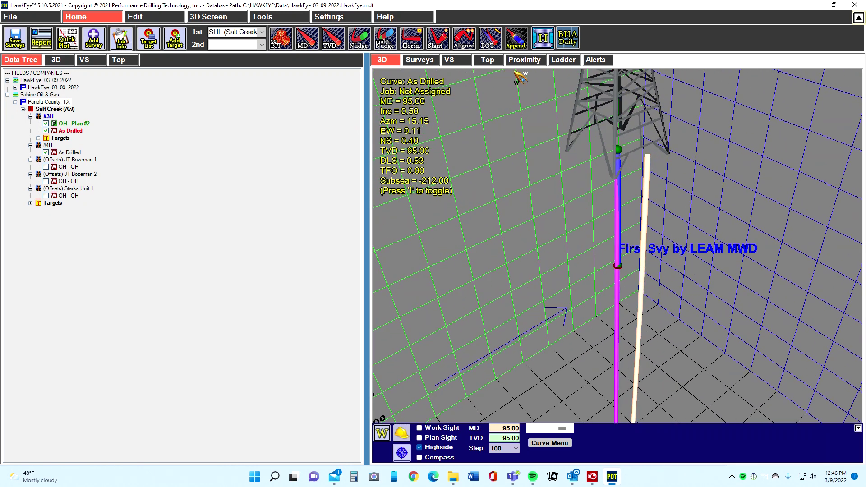
Step: Enable Lease/Hard Lines Distance together with Calculate Proximity and show the distances in the 3D view
{"action": "left_click", "coordinate": [523, 59]}
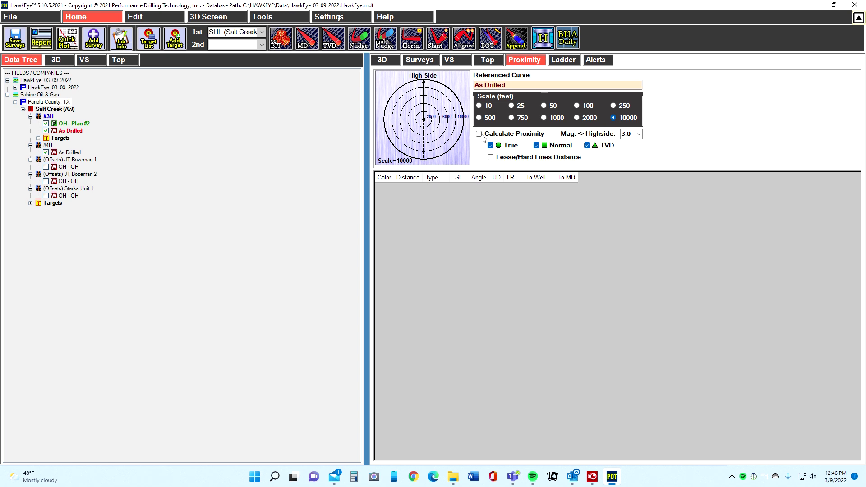
{"action": "left_click", "coordinate": [490, 158]}
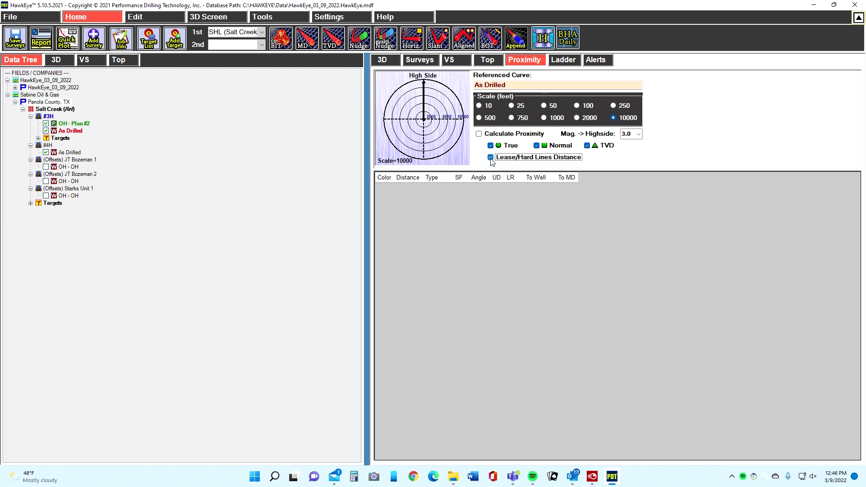
{"action": "left_click", "coordinate": [480, 135]}
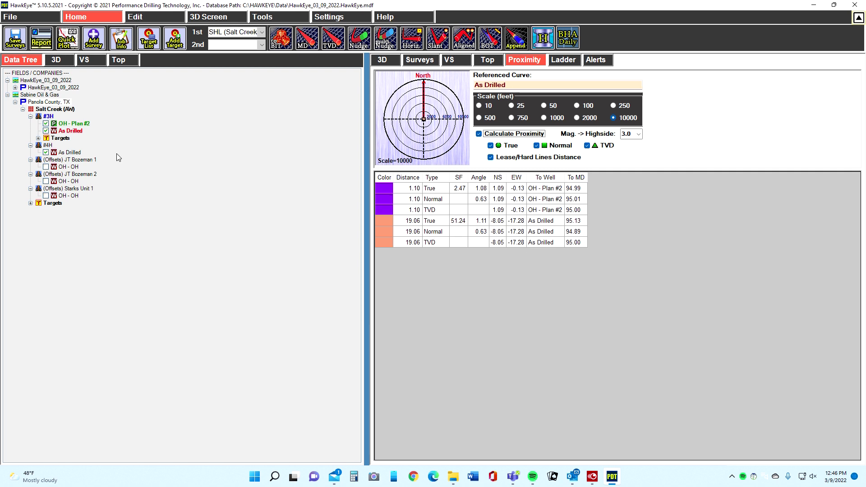
{"action": "left_click", "coordinate": [391, 62]}
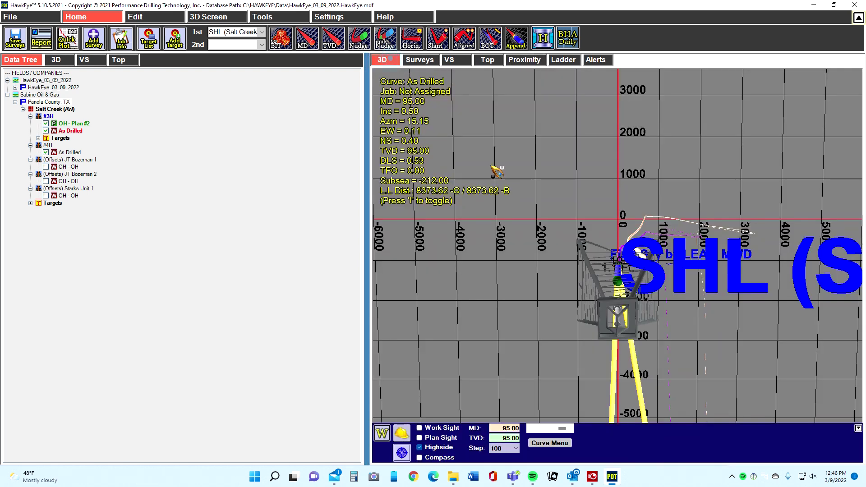
Step: Inspect the proximity details of the distance line between the As Drilled curve and the neighbouring #4H well
{"action": "left_click_drag", "start_coordinate": [717, 171], "coordinate": [616, 273]}
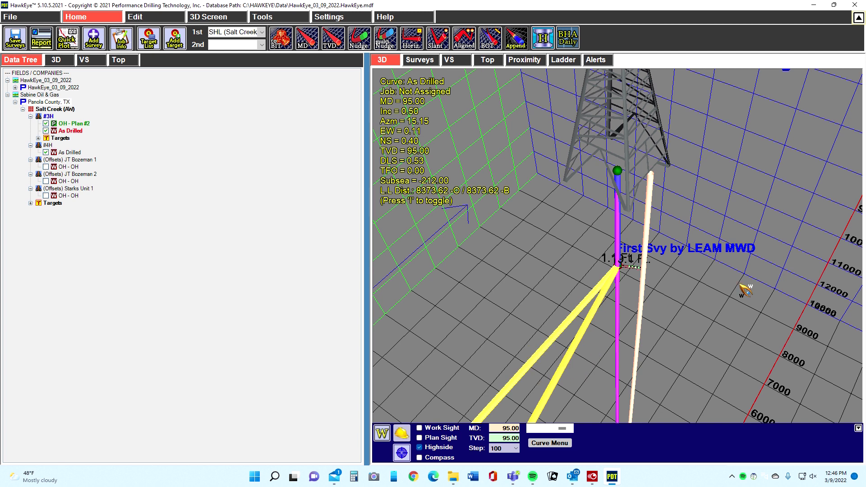
{"action": "scroll", "coordinate": [702, 269], "scroll_direction": "up", "scroll_amount": 2}
{"action": "scroll", "coordinate": [702, 269], "scroll_direction": "up", "scroll_amount": 2}
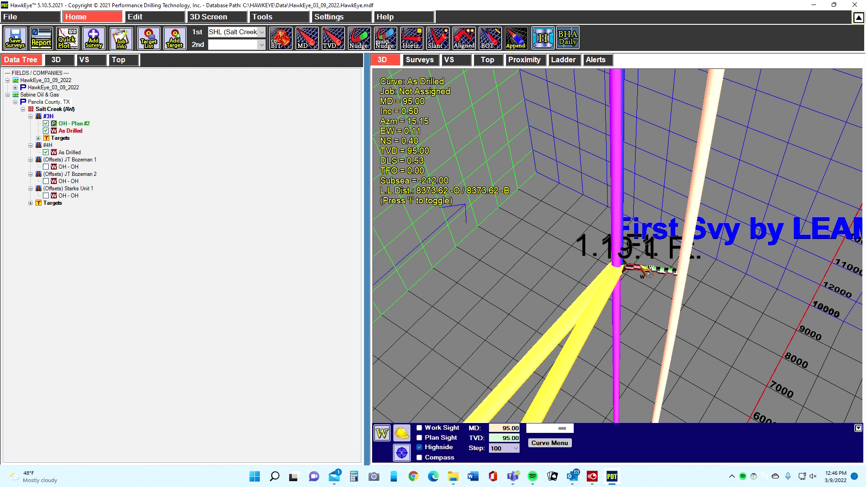
{"action": "left_click", "coordinate": [661, 272]}
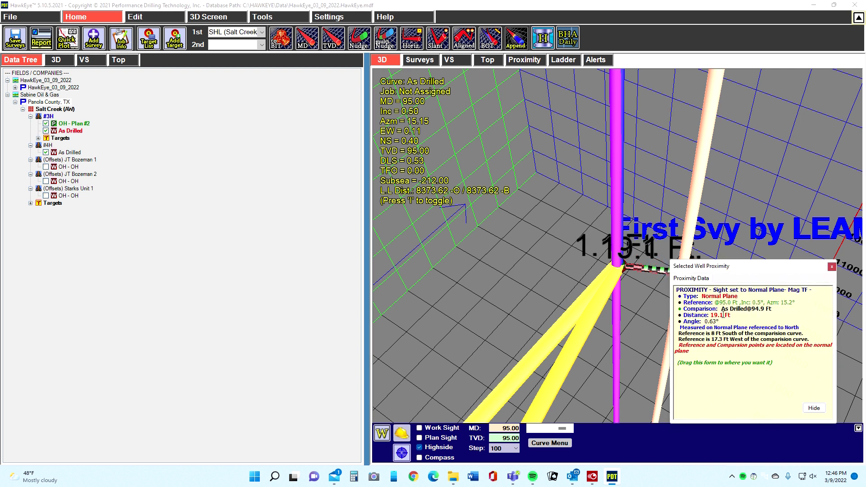
{"action": "left_click", "coordinate": [638, 266]}
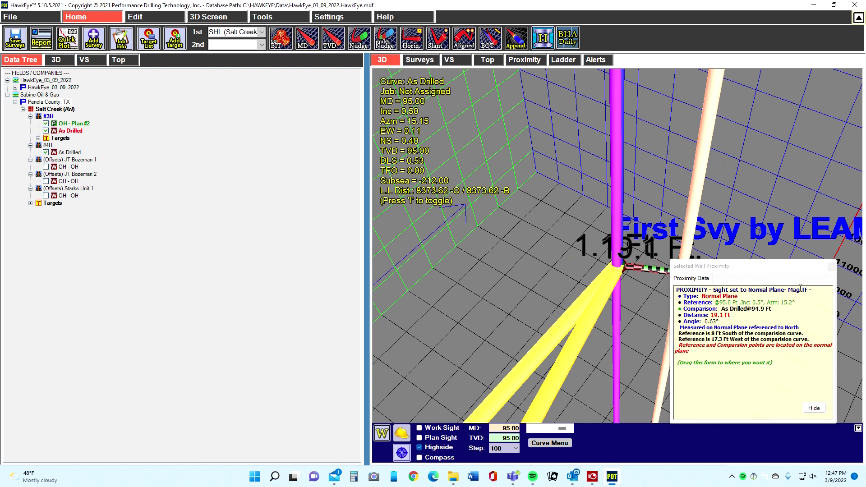
{"action": "left_click", "coordinate": [813, 408]}
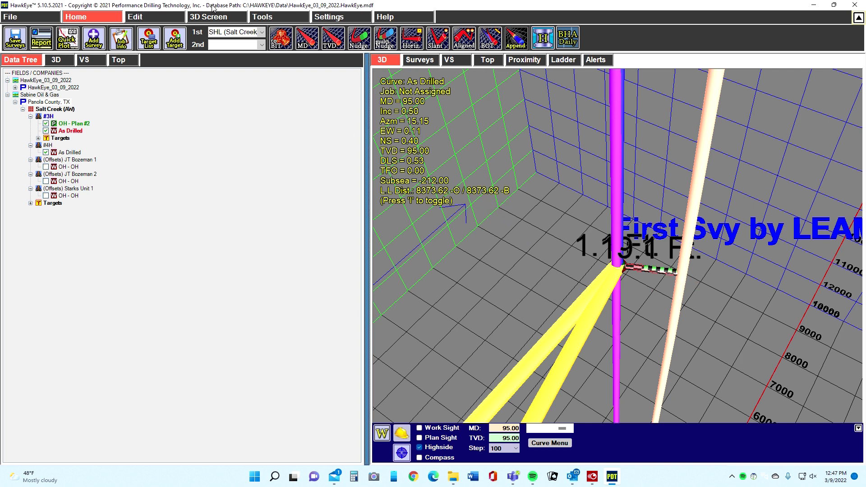
Step: Review the autosave option with its interval choices and the column template of the survey grid
{"action": "left_click", "coordinate": [333, 18]}
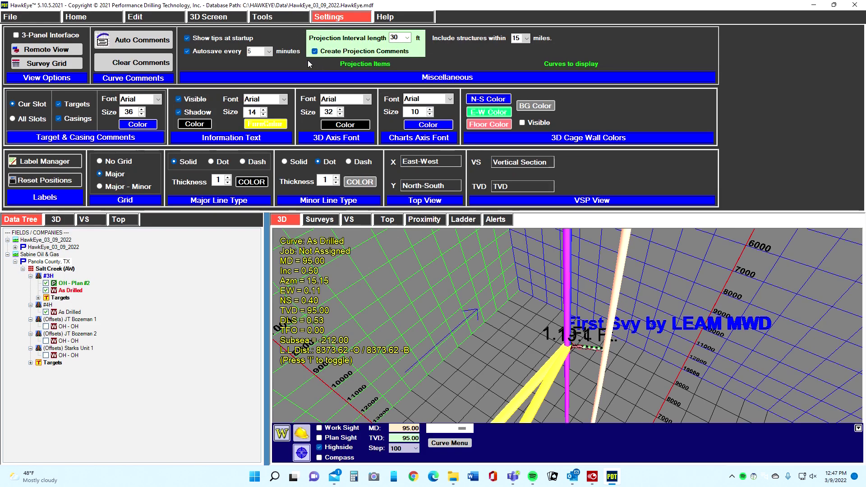
{"action": "left_click", "coordinate": [187, 51]}
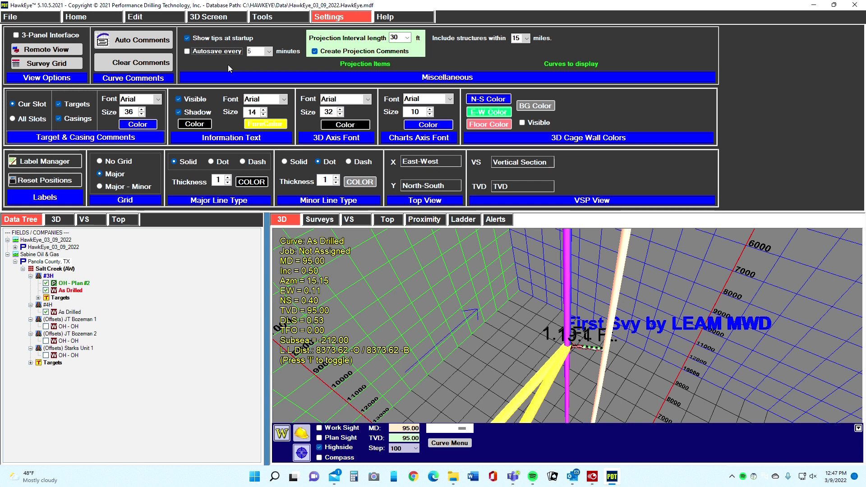
{"action": "left_click", "coordinate": [188, 52]}
{"action": "left_click", "coordinate": [268, 52]}
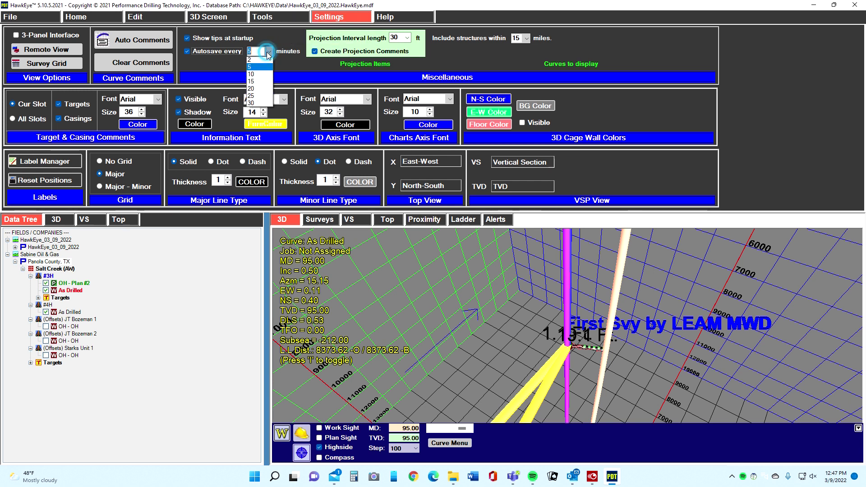
{"action": "left_click", "coordinate": [224, 64]}
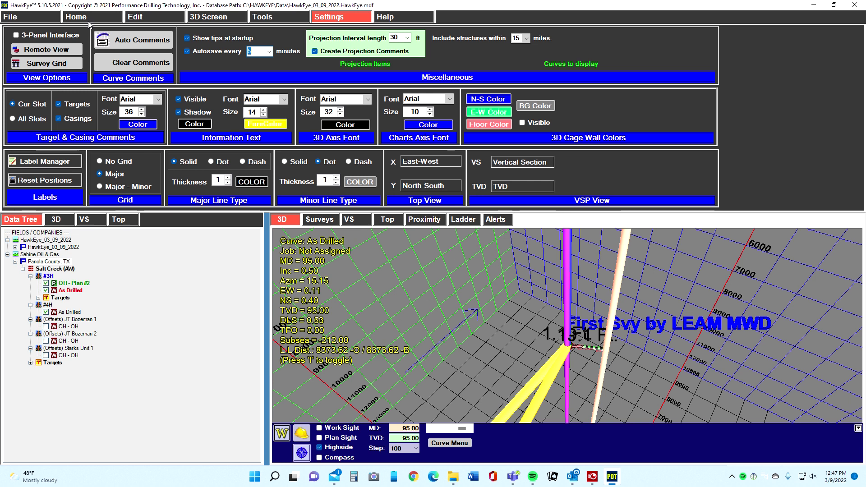
{"action": "left_click", "coordinate": [37, 64]}
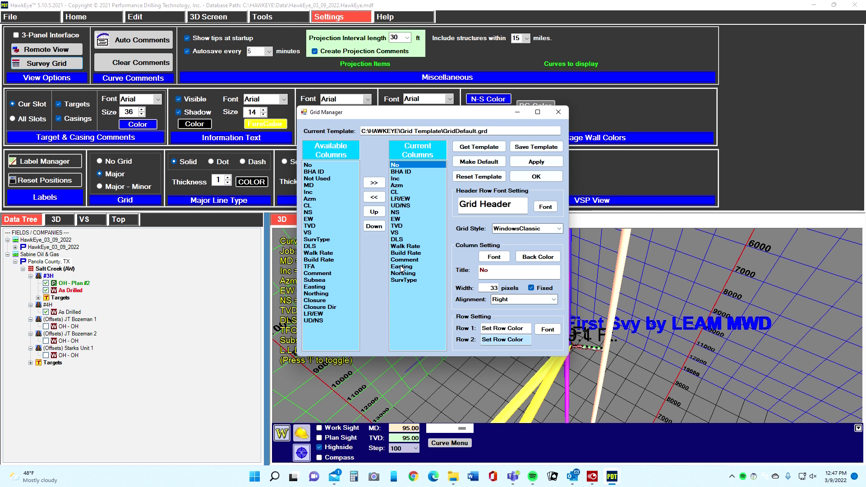
{"action": "left_click", "coordinate": [543, 177]}
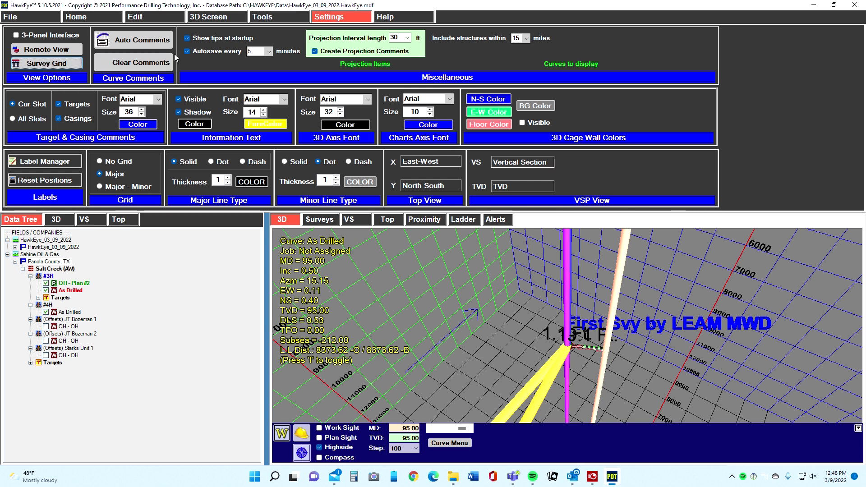
Step: Look through the tool, 3D display and editing options, and inspect the casing editor for the As Drilled curve
{"action": "left_click", "coordinate": [262, 17]}
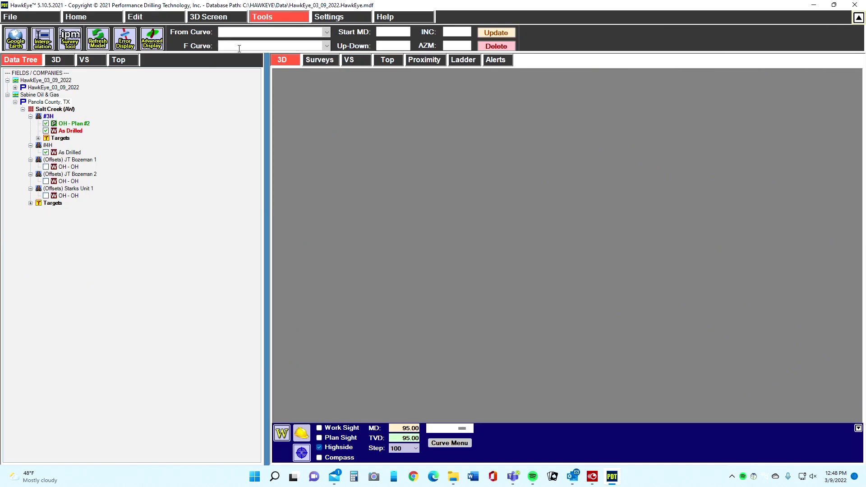
{"action": "left_click", "coordinate": [220, 19]}
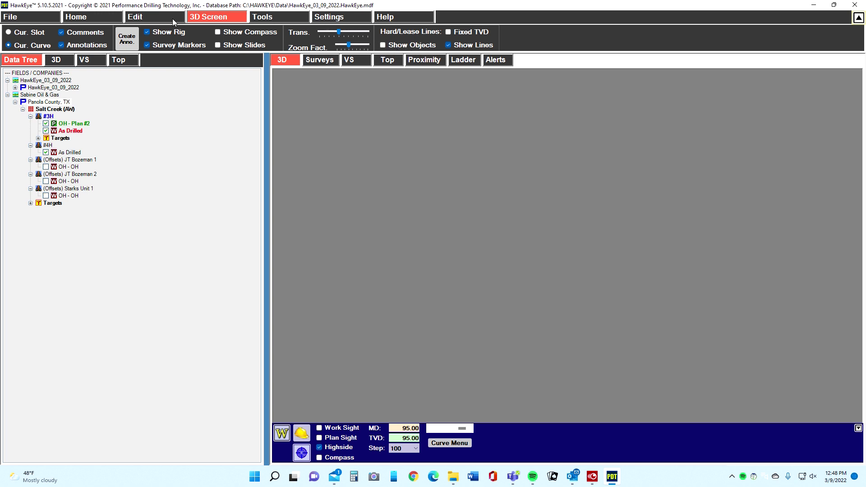
{"action": "left_click", "coordinate": [145, 18]}
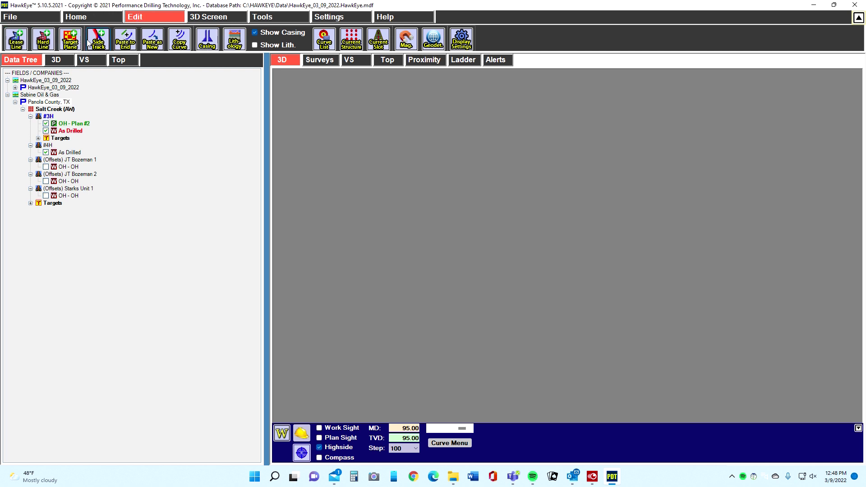
{"action": "left_click", "coordinate": [176, 68]}
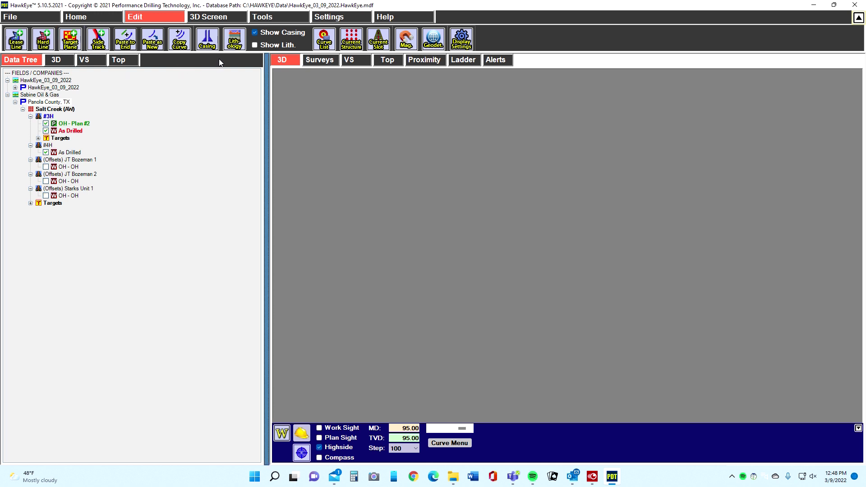
{"action": "left_click", "coordinate": [206, 38]}
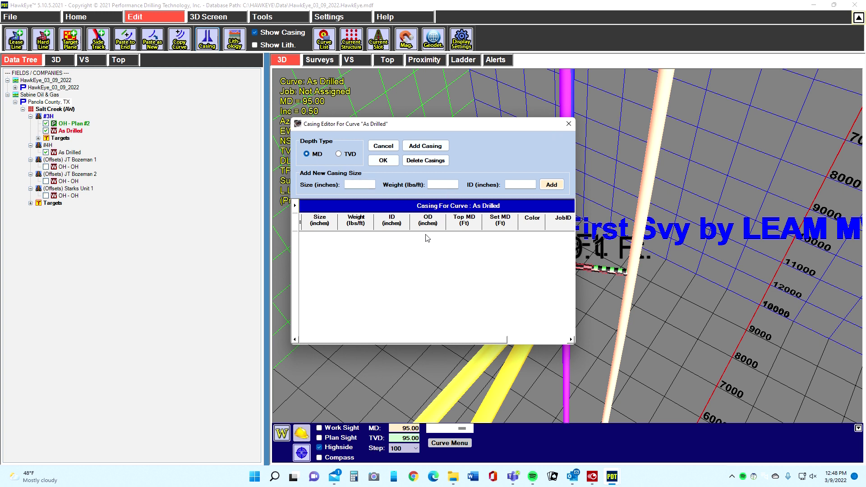
{"action": "left_click", "coordinate": [567, 127]}
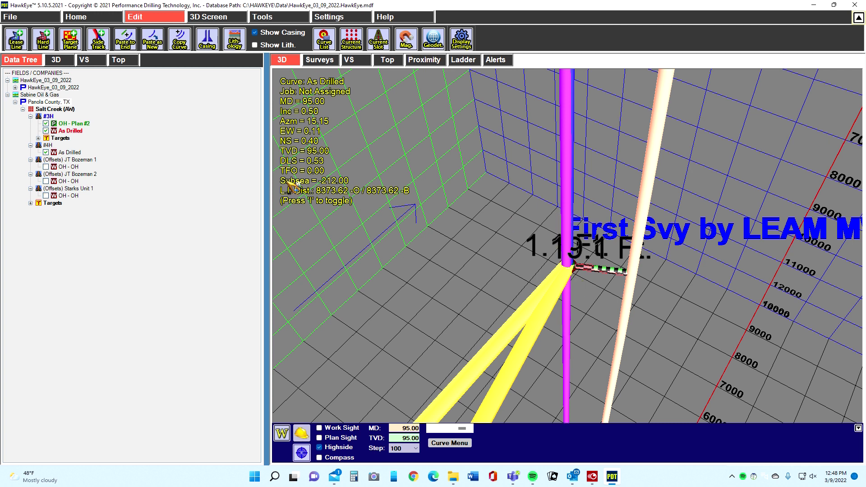
Step: Open the Quick Plot and set its layout to combined vertical and horizontal plots
{"action": "left_click", "coordinate": [75, 18]}
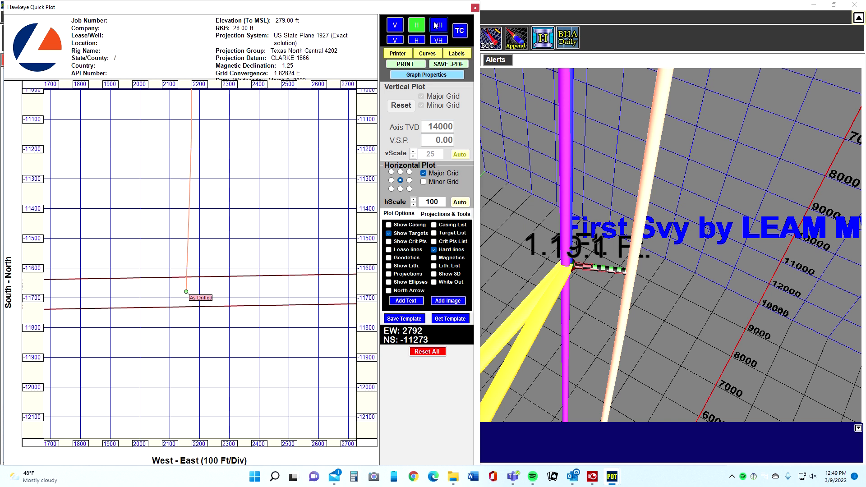
{"action": "left_click", "coordinate": [399, 30]}
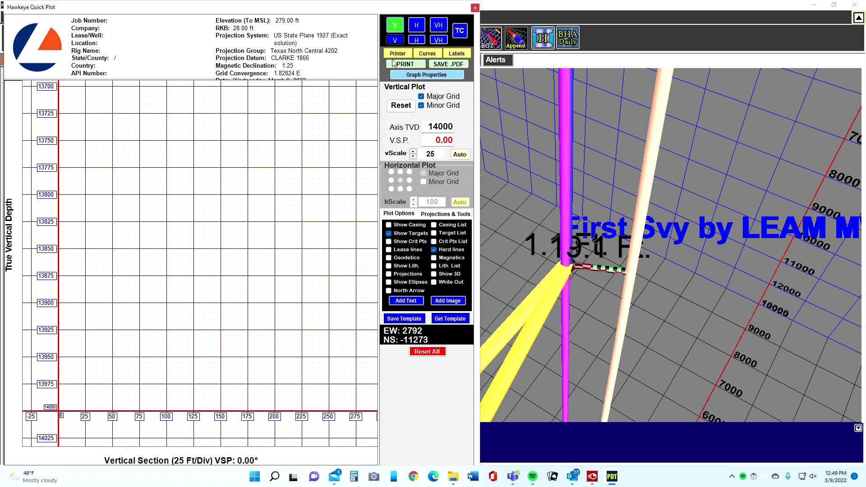
{"action": "left_click", "coordinate": [439, 30]}
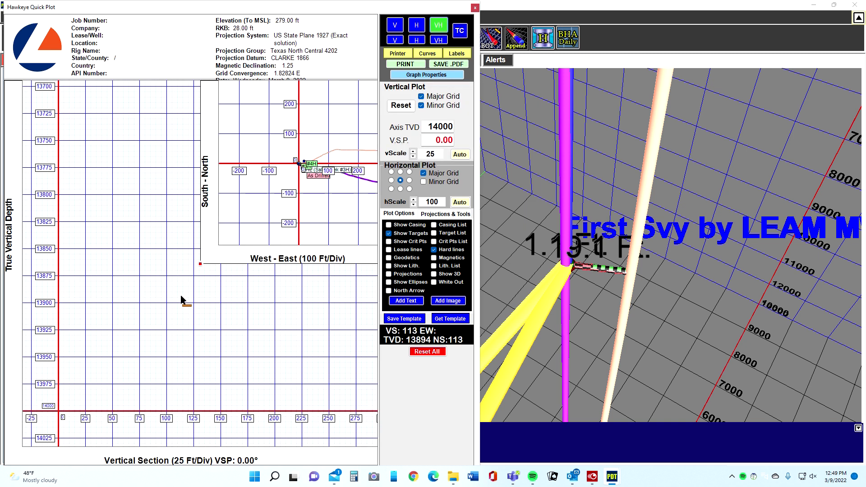
Step: Set the vertical plot's Axis TVD to 2500 to bring the curves into view
{"action": "left_click_drag", "start_coordinate": [120, 214], "coordinate": [114, 359]}
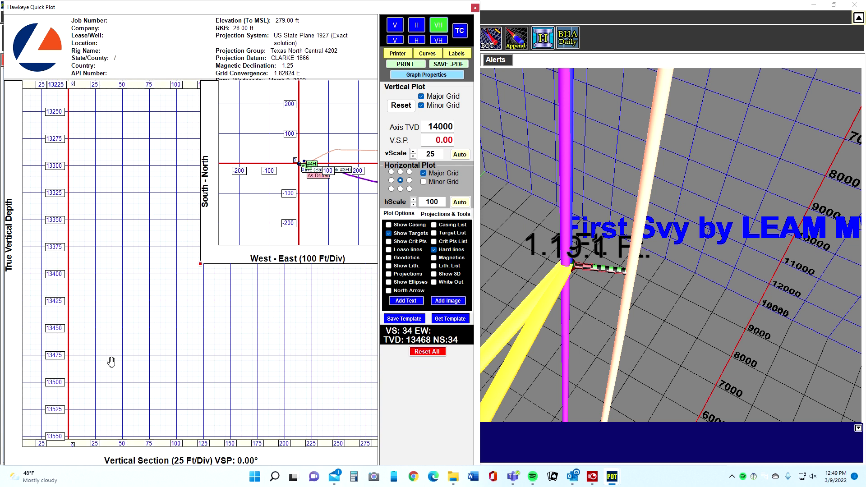
{"action": "left_click_drag", "start_coordinate": [112, 132], "coordinate": [116, 340]}
{"action": "left_click_drag", "start_coordinate": [153, 139], "coordinate": [155, 310]}
{"action": "left_click_drag", "start_coordinate": [152, 172], "coordinate": [148, 318]}
{"action": "left_click_drag", "start_coordinate": [128, 115], "coordinate": [145, 240]}
{"action": "double_click", "coordinate": [442, 127]}
{"action": "type", "text": "2500"}
{"action": "key", "text": "Return"}
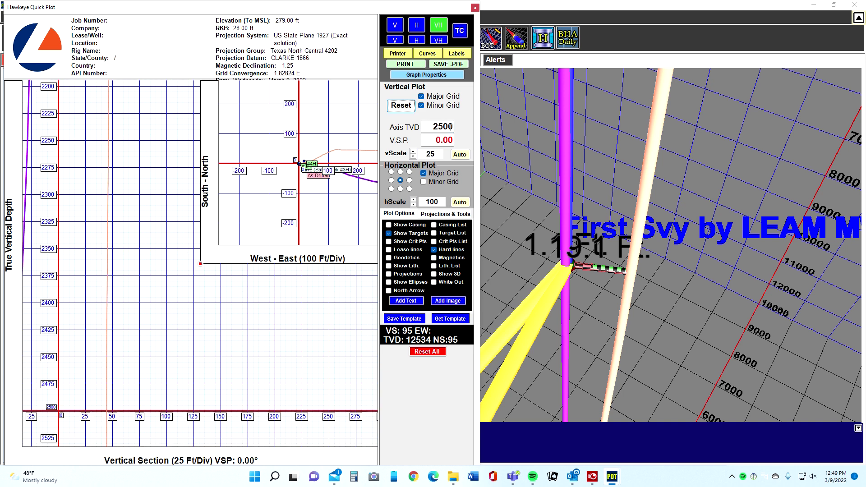
Step: Measure the distance from the purple curve to the zero vertical section line near 1850 ft TVD
{"action": "left_click_drag", "start_coordinate": [110, 141], "coordinate": [133, 199]}
{"action": "left_click_drag", "start_coordinate": [129, 130], "coordinate": [107, 208]}
{"action": "left_click_drag", "start_coordinate": [101, 147], "coordinate": [169, 346]}
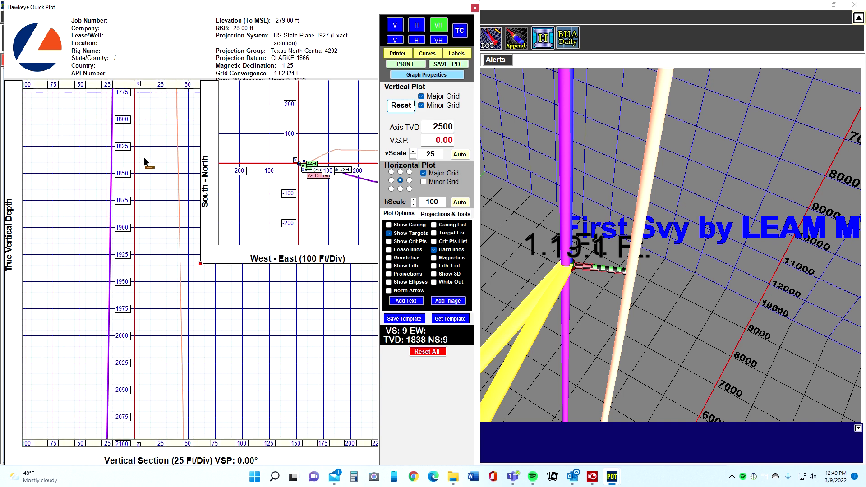
{"action": "left_click_drag", "start_coordinate": [112, 164], "coordinate": [134, 170]}
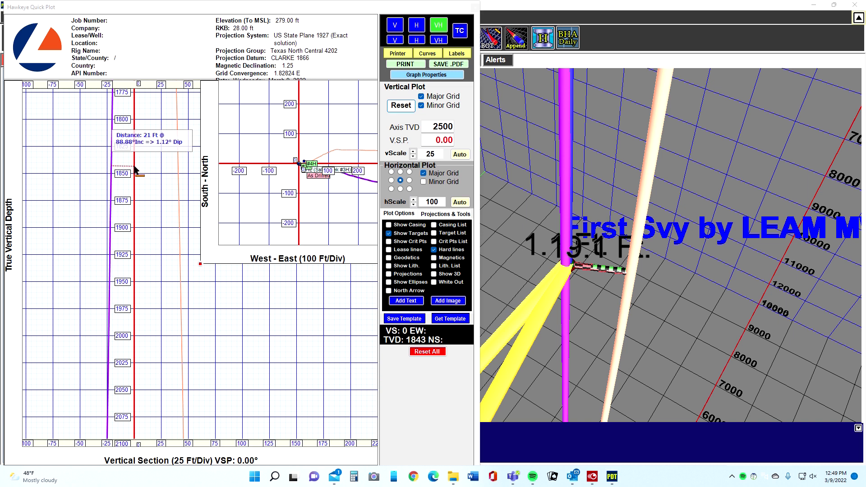
{"action": "left_click_drag", "start_coordinate": [136, 169], "coordinate": [135, 170]}
Step: Turn on lease lines and set the Quick Plot to the wide horizontal-only layout
{"action": "left_click_drag", "start_coordinate": [312, 190], "coordinate": [340, 202]}
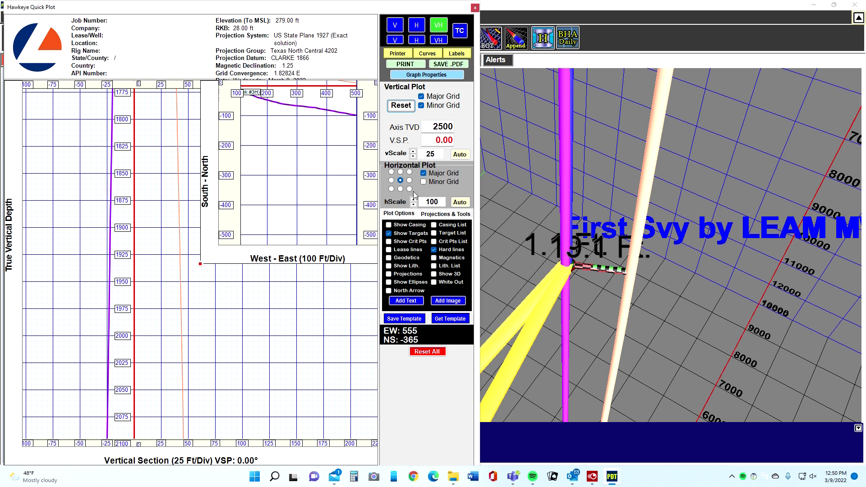
{"action": "left_click", "coordinate": [394, 251]}
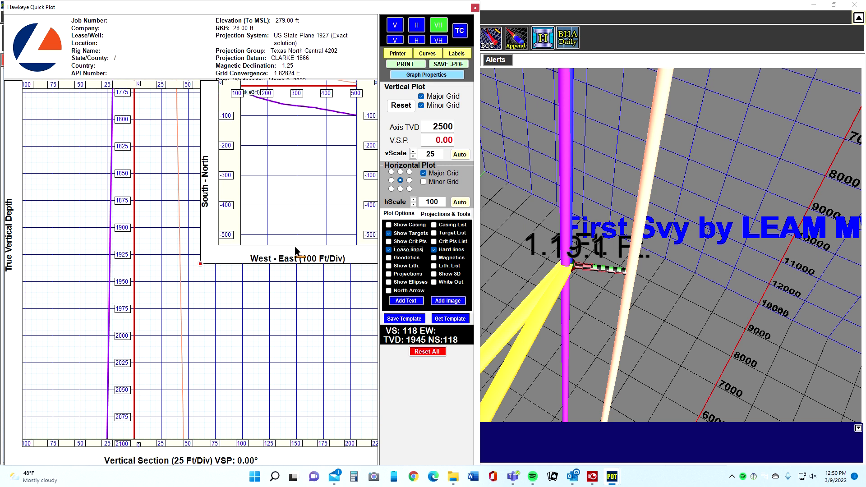
{"action": "left_click", "coordinate": [416, 41]}
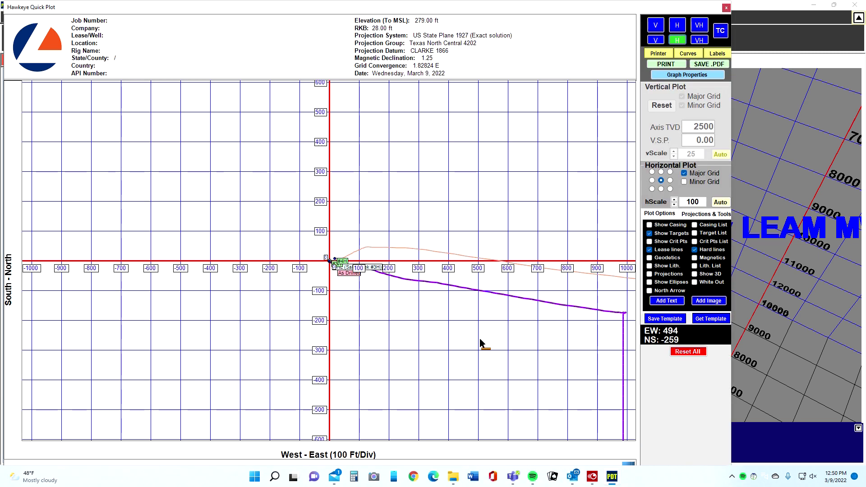
Step: Examine the horizontal plot along the curves from the surface location south to the Salt Creek #3H bottom-hole targets
{"action": "left_click", "coordinate": [463, 320]}
{"action": "left_click_drag", "start_coordinate": [457, 303], "coordinate": [388, 151]}
{"action": "left_click_drag", "start_coordinate": [433, 357], "coordinate": [424, 202]}
{"action": "left_click_drag", "start_coordinate": [470, 393], "coordinate": [429, 178]}
{"action": "left_click_drag", "start_coordinate": [449, 329], "coordinate": [446, 201]}
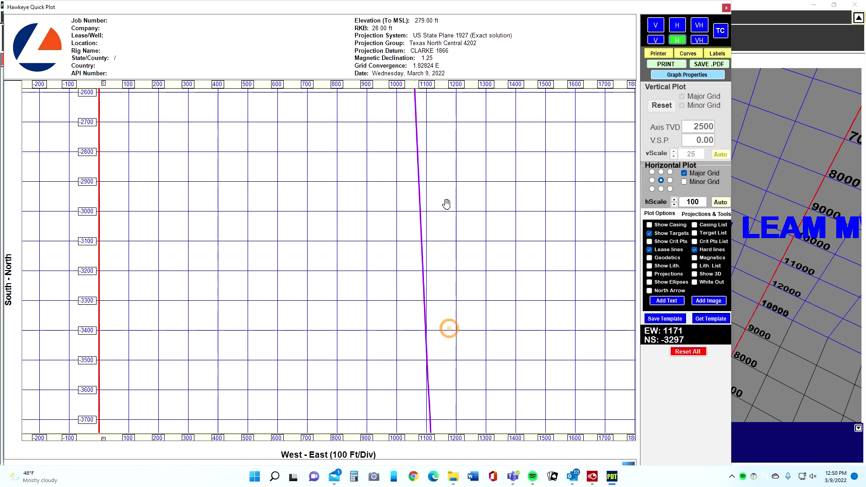
{"action": "left_click_drag", "start_coordinate": [458, 343], "coordinate": [442, 171]}
{"action": "left_click_drag", "start_coordinate": [473, 373], "coordinate": [426, 104]}
{"action": "left_click_drag", "start_coordinate": [445, 361], "coordinate": [466, 162]}
{"action": "left_click_drag", "start_coordinate": [471, 372], "coordinate": [445, 186]}
{"action": "left_click_drag", "start_coordinate": [435, 349], "coordinate": [411, 230]}
{"action": "left_click_drag", "start_coordinate": [433, 369], "coordinate": [415, 232]}
{"action": "left_click_drag", "start_coordinate": [404, 330], "coordinate": [404, 164]}
{"action": "left_click_drag", "start_coordinate": [404, 335], "coordinate": [389, 135]}
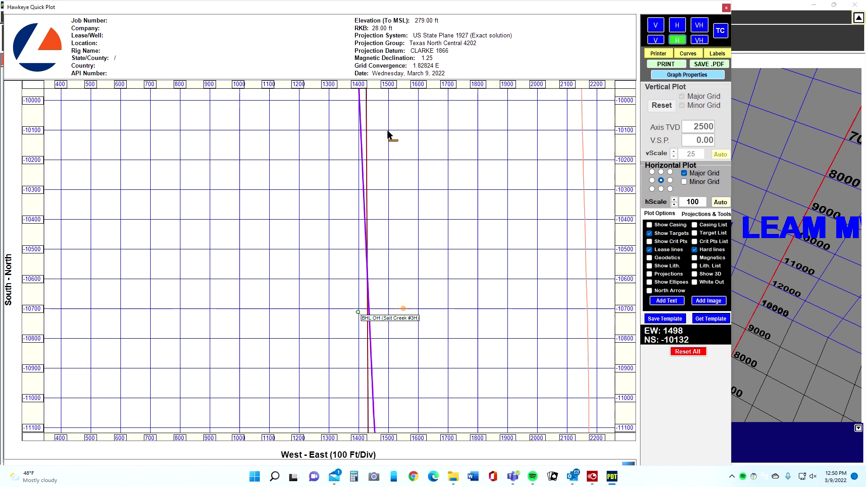
{"action": "left_click_drag", "start_coordinate": [387, 350], "coordinate": [396, 183]}
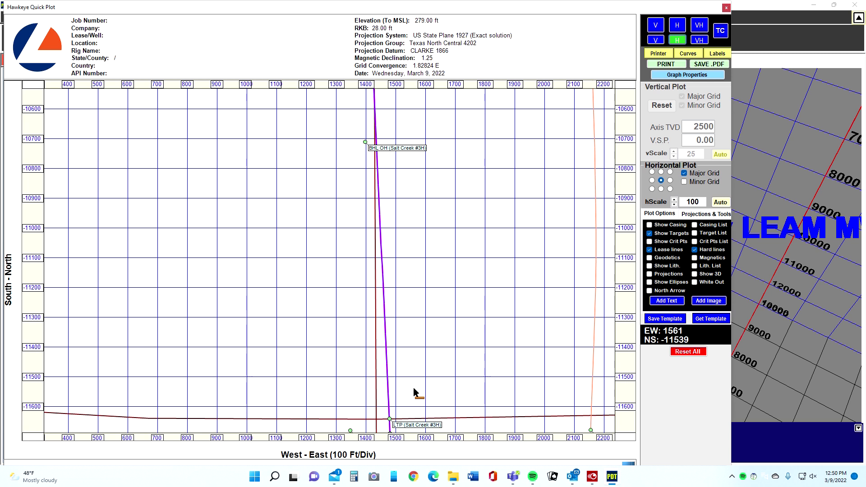
{"action": "left_click_drag", "start_coordinate": [416, 392], "coordinate": [411, 224]}
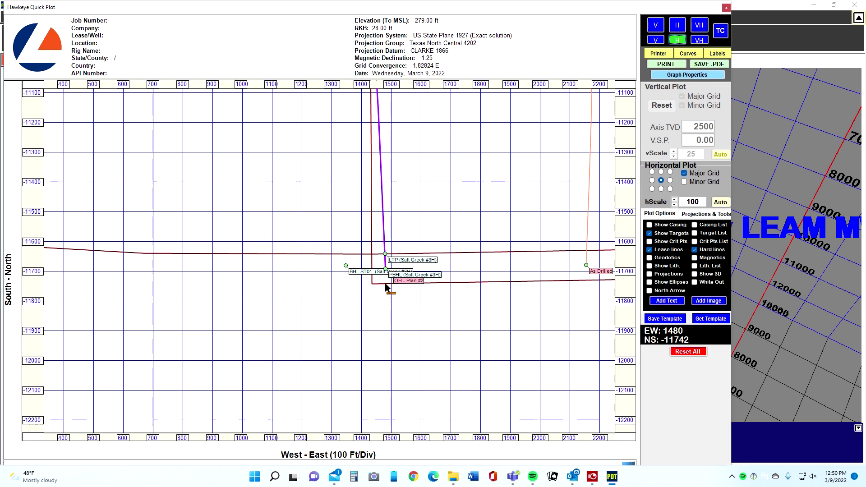
Step: Measure the closure from the southern boundary line up to the end of OH - Plan #2, and close the Quick Plot
{"action": "left_click_drag", "start_coordinate": [386, 288], "coordinate": [386, 272]}
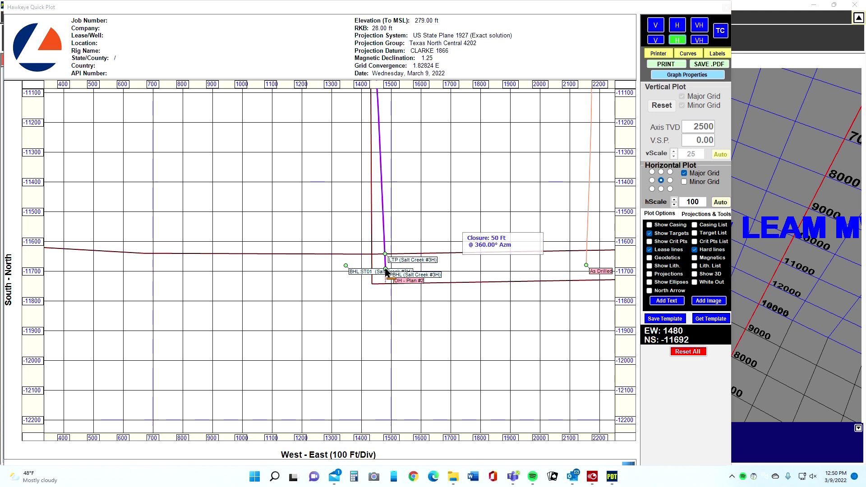
{"action": "left_click_drag", "start_coordinate": [385, 270], "coordinate": [384, 268]}
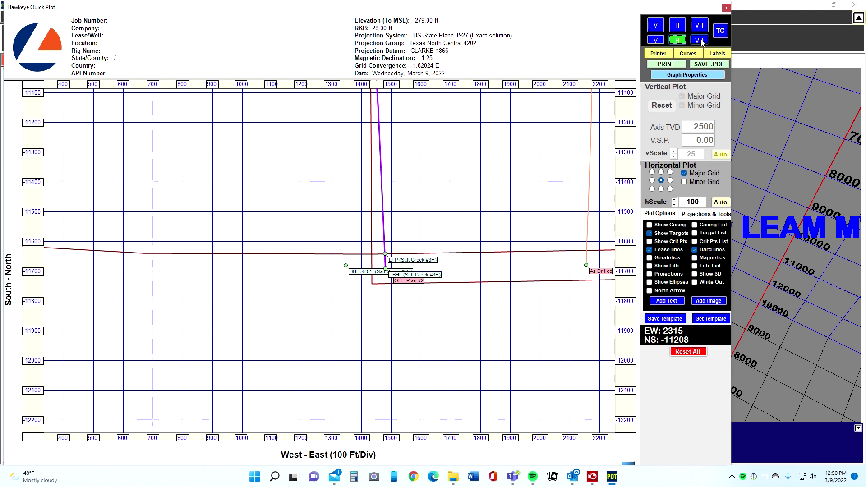
{"action": "left_click", "coordinate": [727, 8]}
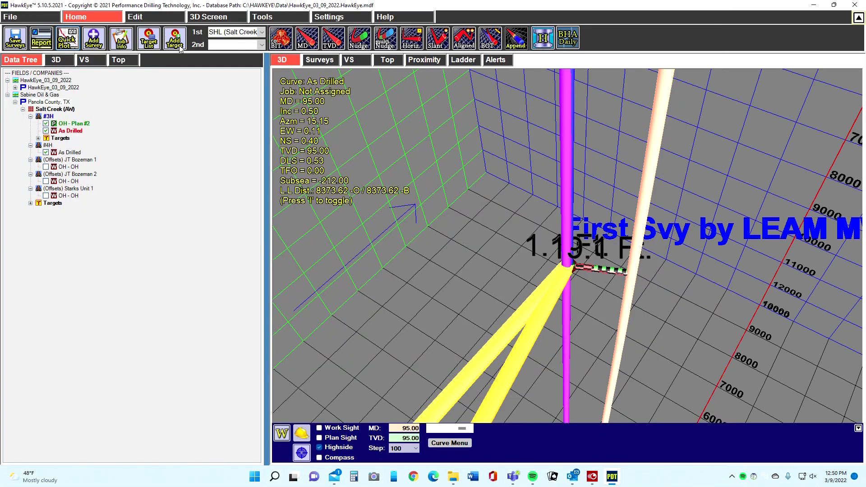
Step: Show the Top view beside the VS view and set the vertical section plane (VSP) to 178.95
{"action": "left_click", "coordinate": [80, 62]}
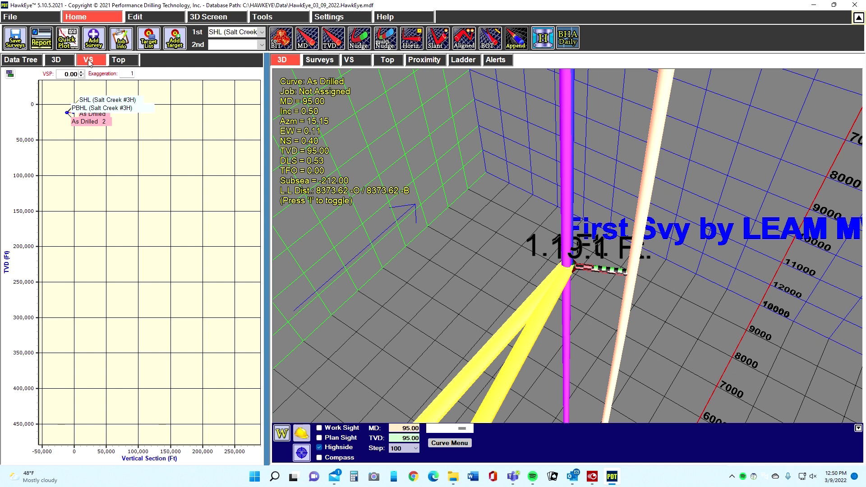
{"action": "left_click", "coordinate": [351, 61]}
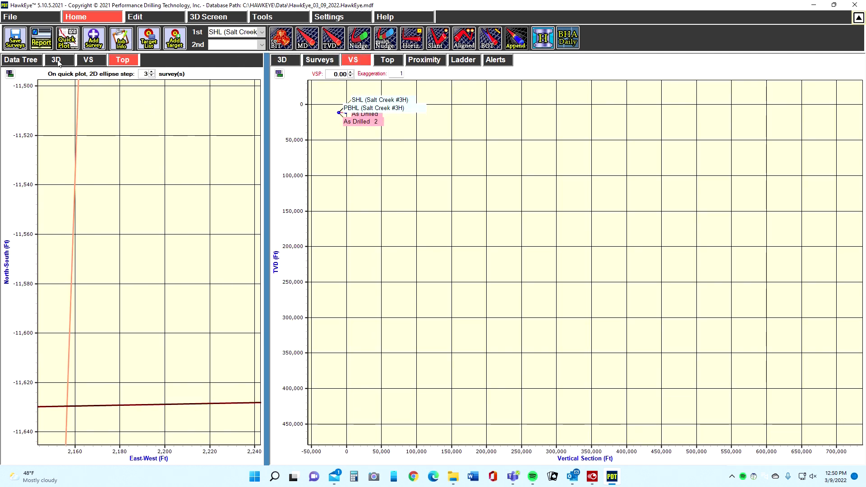
{"action": "double_click", "coordinate": [337, 72]}
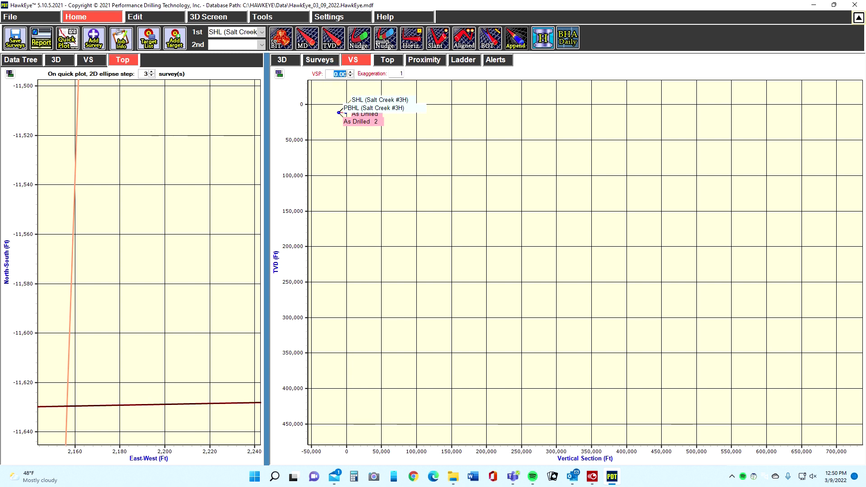
{"action": "type", "text": "178"}
{"action": "key", "text": "Return"}
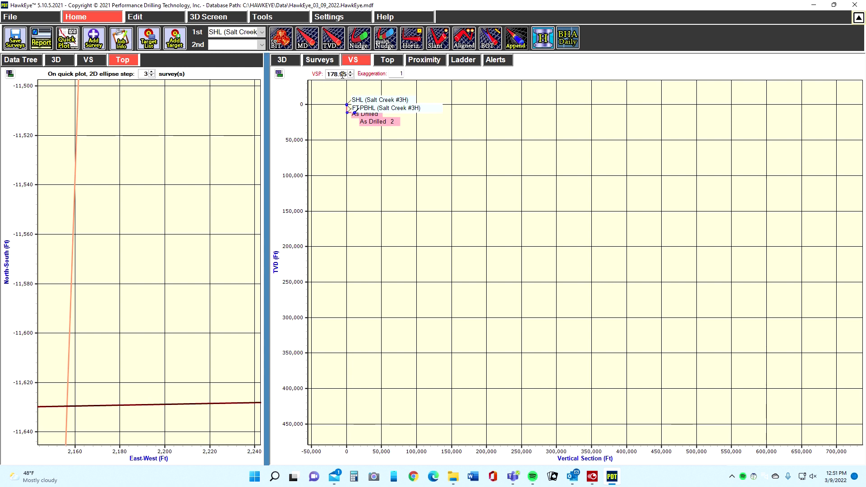
Step: Show the As Drilled surveys beside the data tree, and inspect the BIT, MD and TVD projection settings
{"action": "left_click", "coordinate": [314, 60]}
{"action": "left_click", "coordinate": [29, 61]}
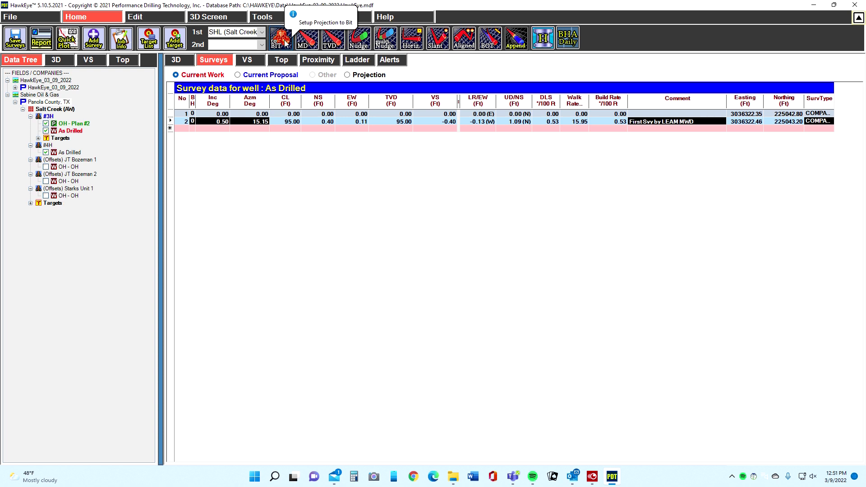
{"action": "left_click", "coordinate": [312, 43]}
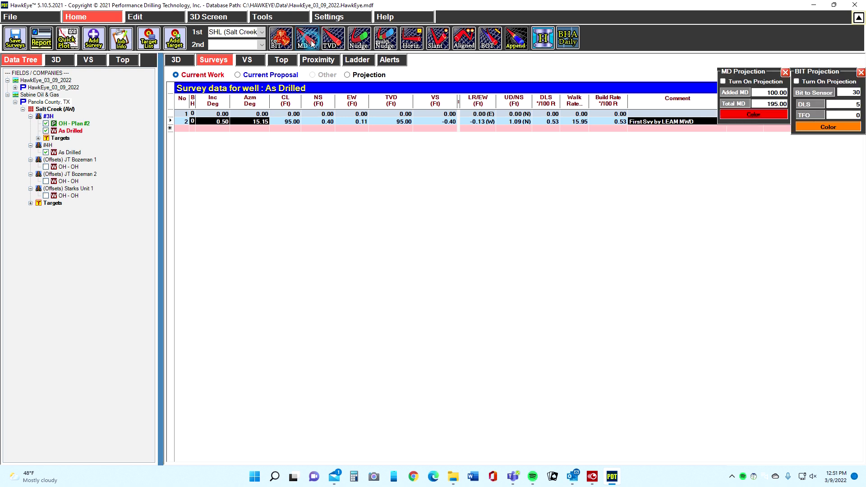
{"action": "left_click", "coordinate": [785, 72]}
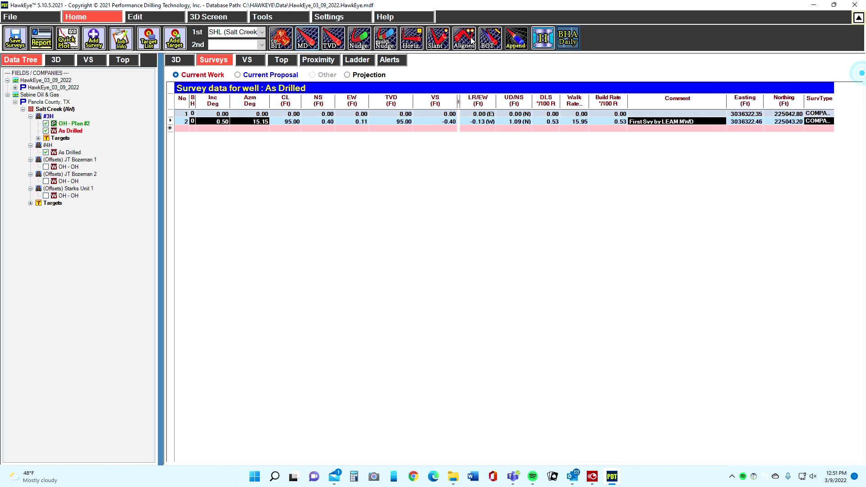
{"action": "left_click", "coordinate": [332, 38]}
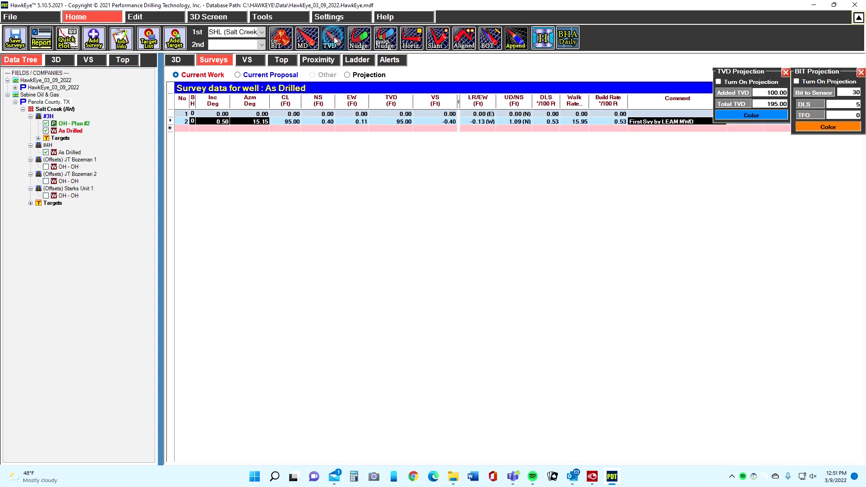
{"action": "left_click", "coordinate": [786, 72]}
{"action": "left_click", "coordinate": [861, 72]}
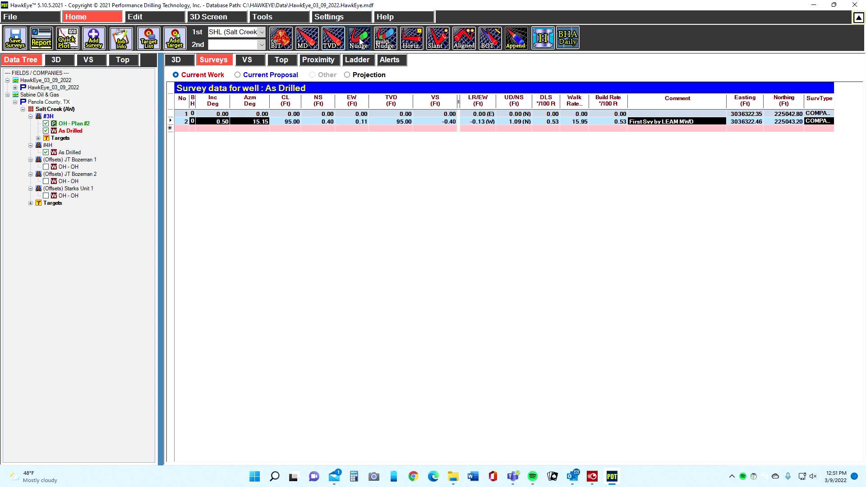
Step: Review the Daily BHAs application, including its job overview and BHA Manager, and return to HawkEye
{"action": "left_click", "coordinate": [569, 40]}
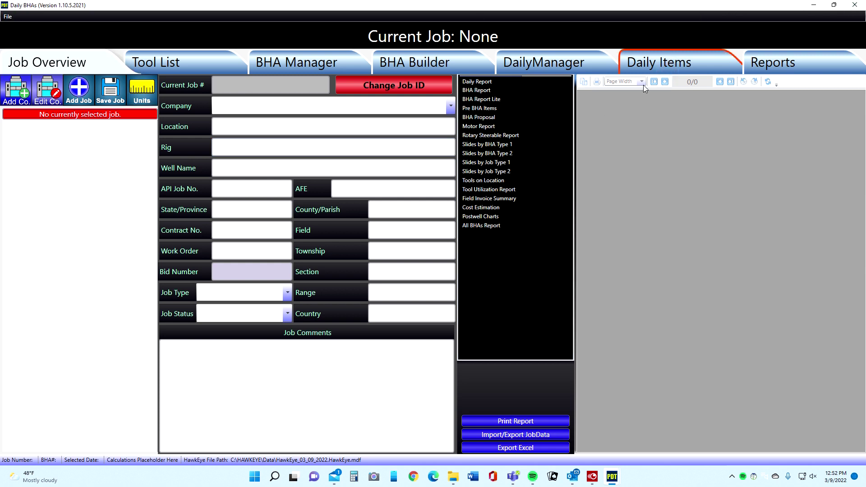
{"action": "left_click", "coordinate": [632, 71]}
{"action": "left_click", "coordinate": [387, 65]}
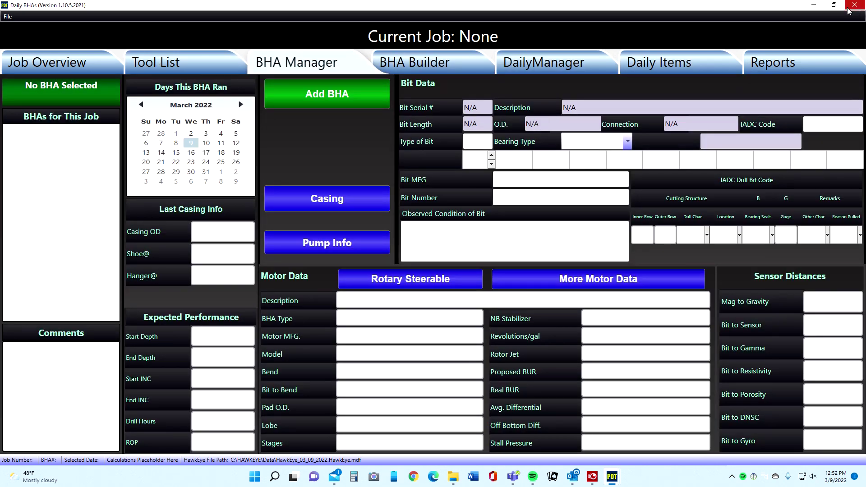
{"action": "left_click", "coordinate": [854, 5]}
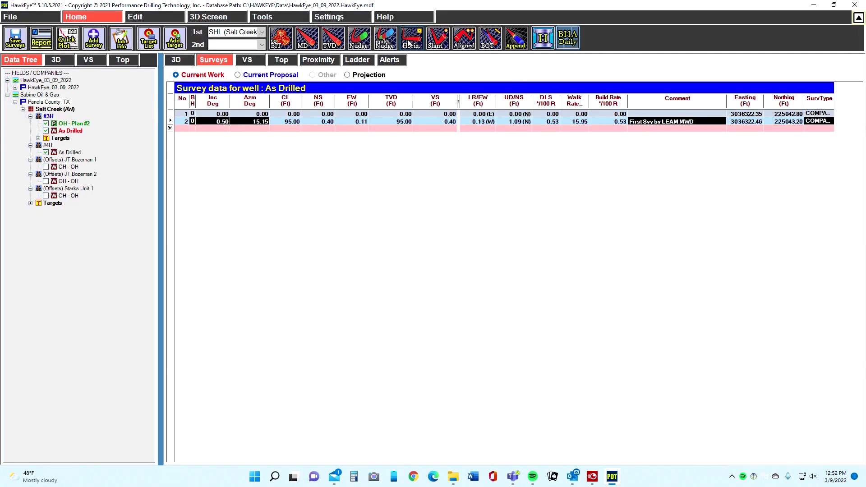
Step: Set the proximity scale to 10 feet and check the resulting distances in the 3D view
{"action": "left_click", "coordinate": [317, 58]}
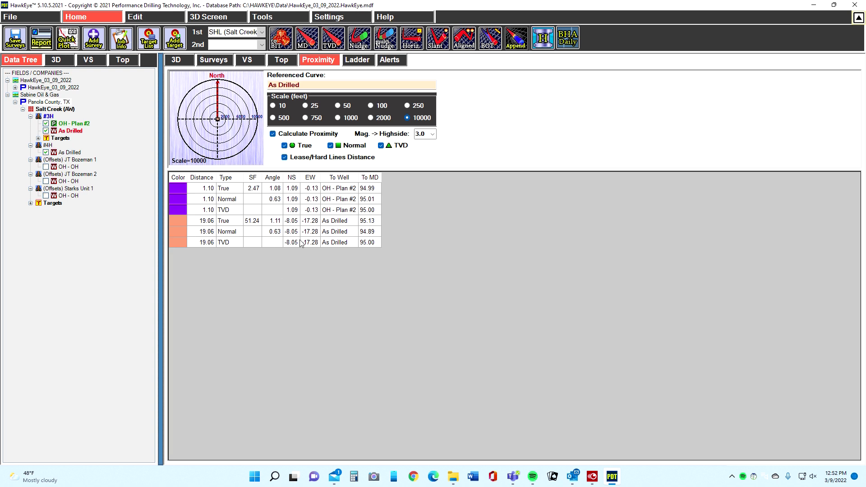
{"action": "left_click", "coordinate": [371, 105]}
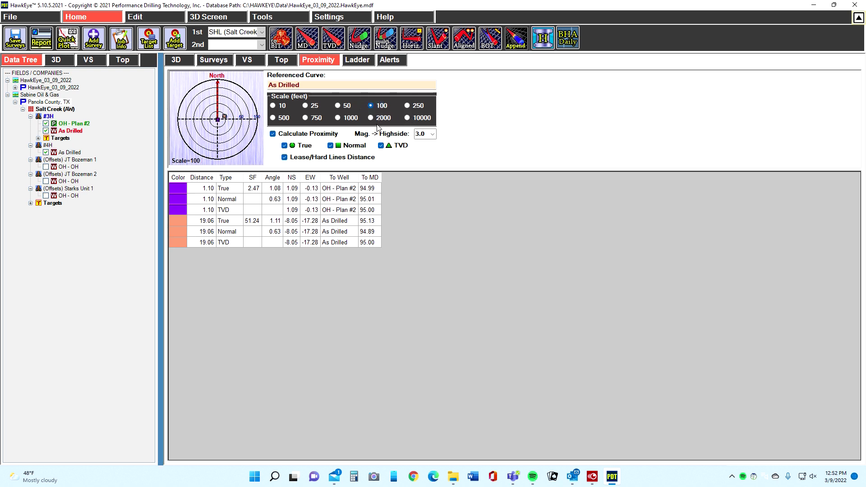
{"action": "left_click", "coordinate": [279, 107]}
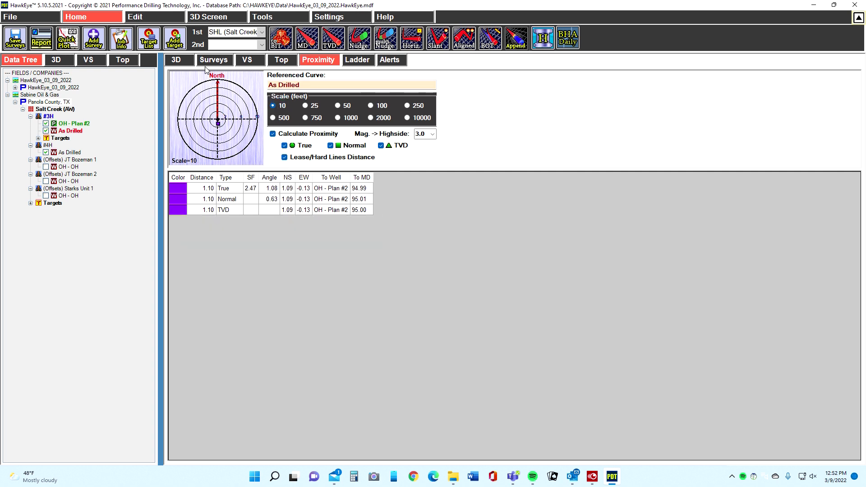
{"action": "left_click", "coordinate": [188, 62]}
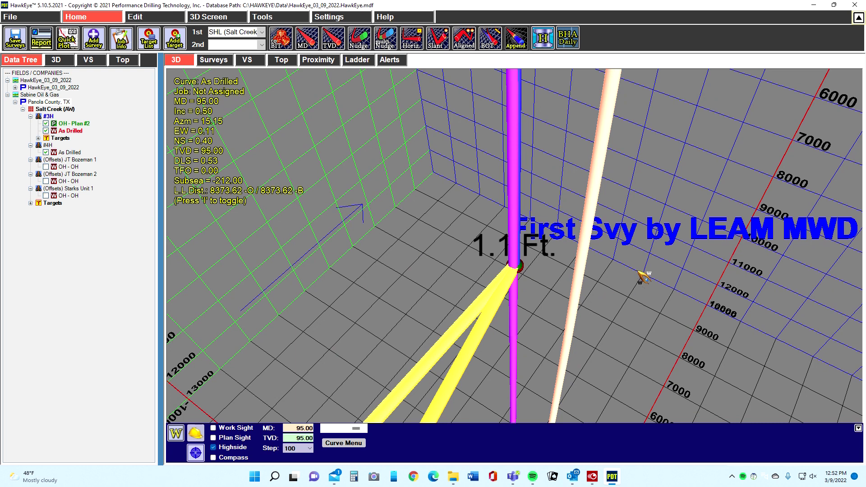
{"action": "left_click", "coordinate": [315, 60]}
{"action": "left_click", "coordinate": [192, 62]}
Step: Turn off Highside and switch the 3D view's active mode between plan and work
{"action": "left_click", "coordinate": [234, 448]}
{"action": "left_click", "coordinate": [175, 434]}
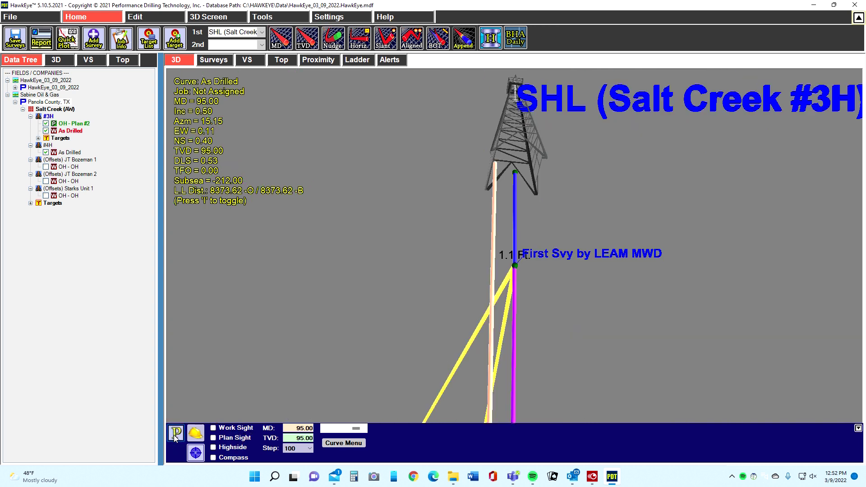
{"action": "mouse_move", "coordinate": [589, 226]}
{"action": "left_mouse_down"}
{"action": "mouse_move", "coordinate": [518, 145]}
{"action": "mouse_move", "coordinate": [655, 224]}
{"action": "mouse_move", "coordinate": [585, 220]}
{"action": "left_mouse_up"}
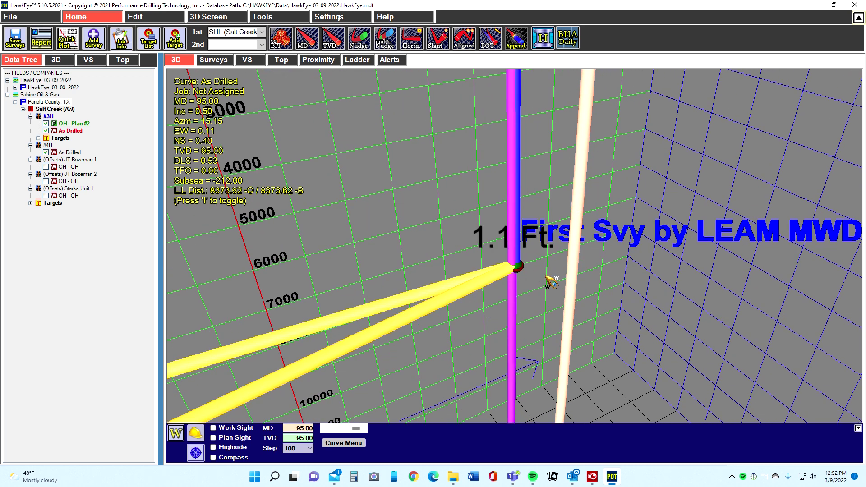
Step: Set the proximity scale to 50 feet and return to the 3D view to check the distance lines
{"action": "left_click", "coordinate": [318, 60]}
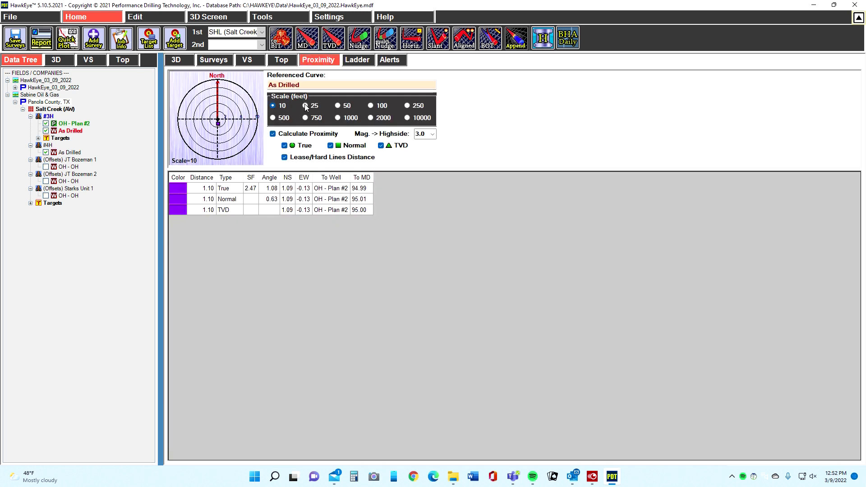
{"action": "left_click", "coordinate": [338, 105]}
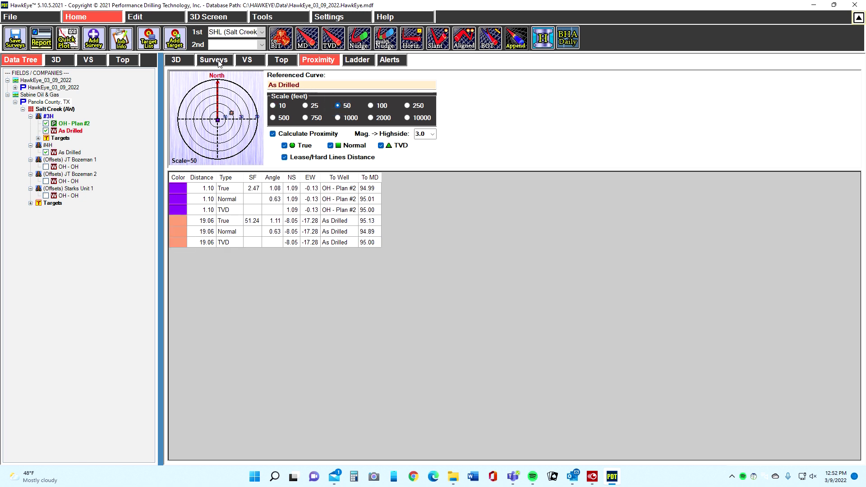
{"action": "left_click", "coordinate": [190, 61]}
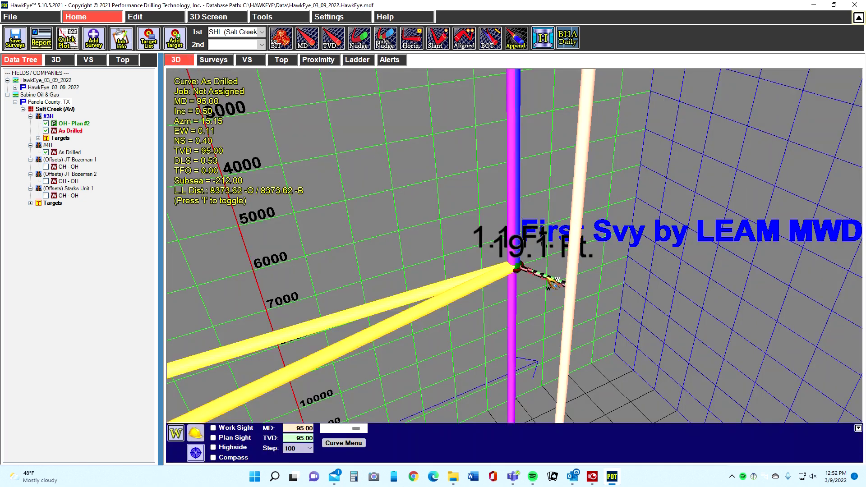
Step: Inspect the True Minimum and Normal Plane proximity details for the distance lines to the offset well in the 3D view
{"action": "left_click", "coordinate": [547, 280]}
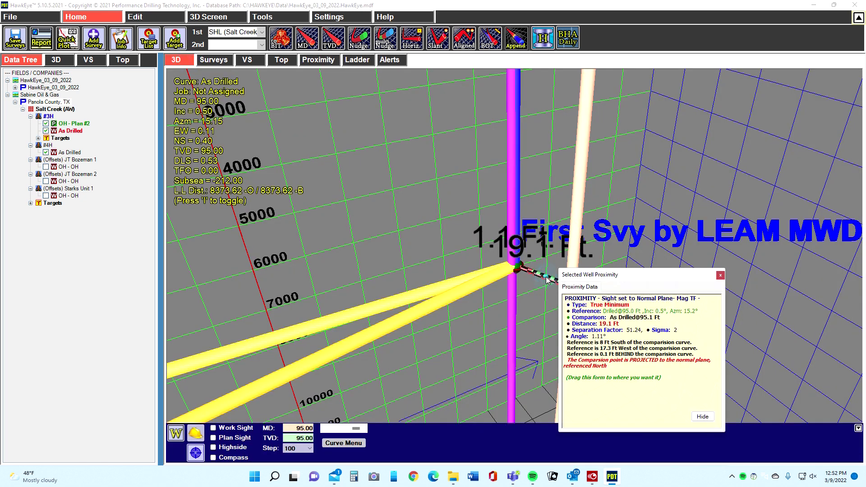
{"action": "left_click", "coordinate": [720, 276]}
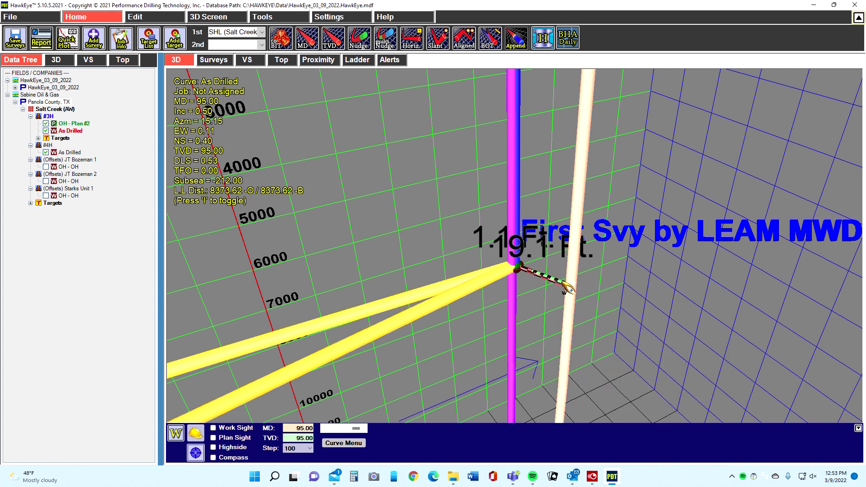
{"action": "left_click", "coordinate": [543, 278]}
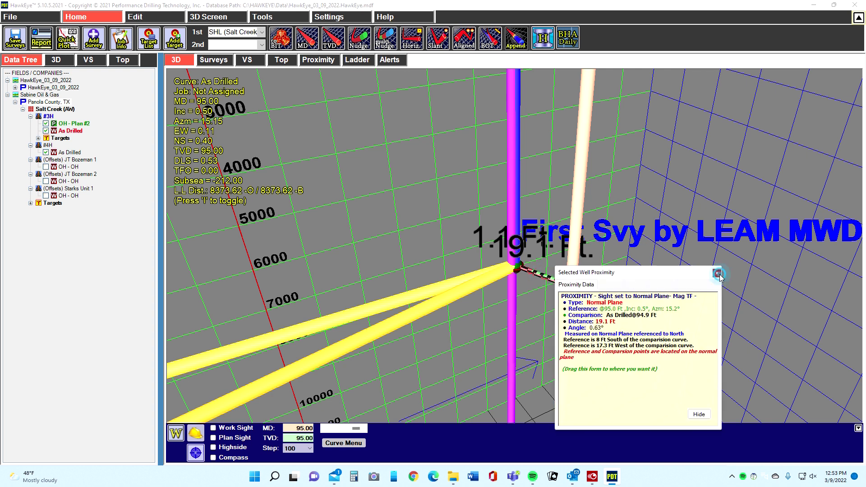
{"action": "left_click", "coordinate": [717, 273]}
Step: Look through the Proximity, Ladder, vertical section and Surveys views
{"action": "left_click", "coordinate": [318, 60]}
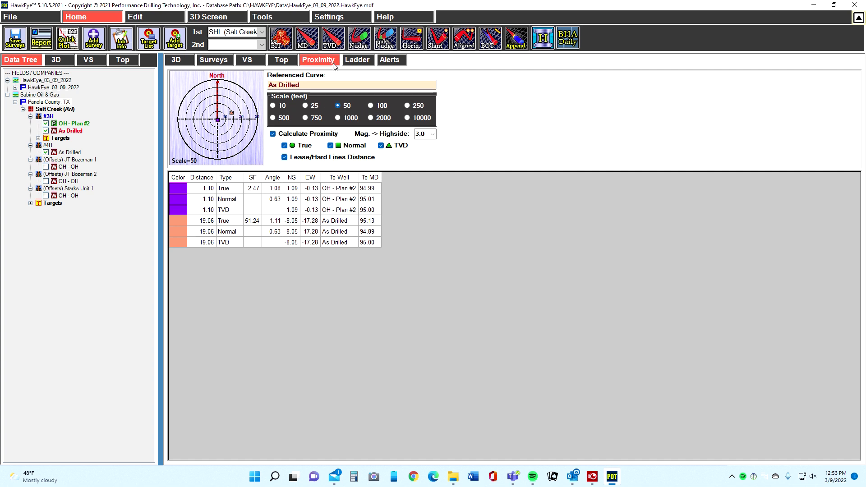
{"action": "left_click", "coordinate": [357, 61]}
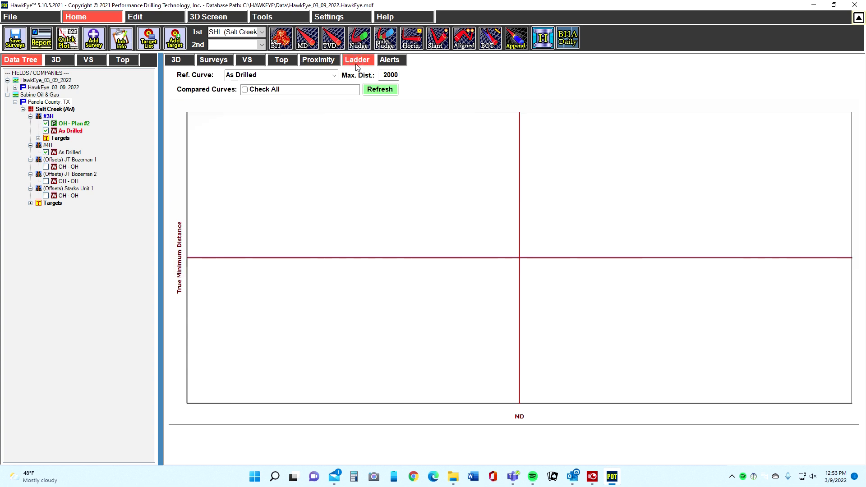
{"action": "left_click", "coordinate": [249, 62]}
{"action": "left_click", "coordinate": [212, 61]}
Step: Show the Top view and examine the end of the offset As Drilled wellpath relative to the boundary lines
{"action": "left_click", "coordinate": [281, 60]}
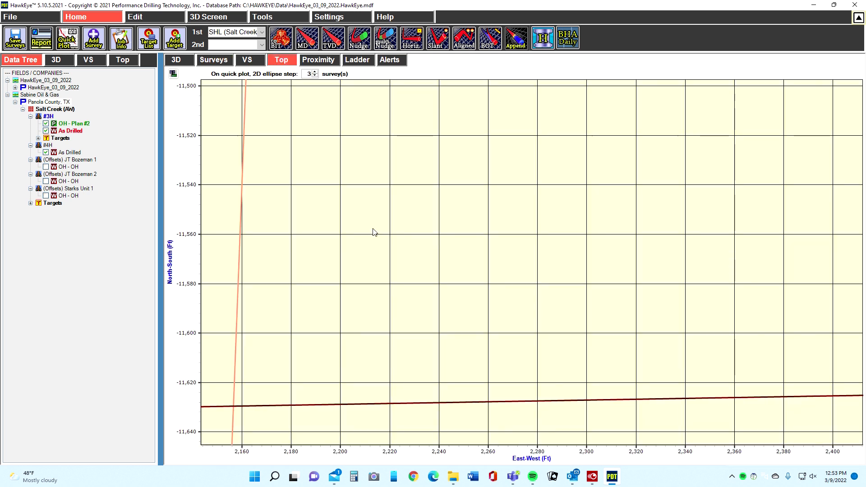
{"action": "mouse_move", "coordinate": [350, 296]}
{"action": "left_mouse_down"}
{"action": "mouse_move", "coordinate": [408, 184]}
{"action": "mouse_move", "coordinate": [488, 115]}
{"action": "left_mouse_up"}
{"action": "left_click_drag", "start_coordinate": [350, 357], "coordinate": [369, 227]}
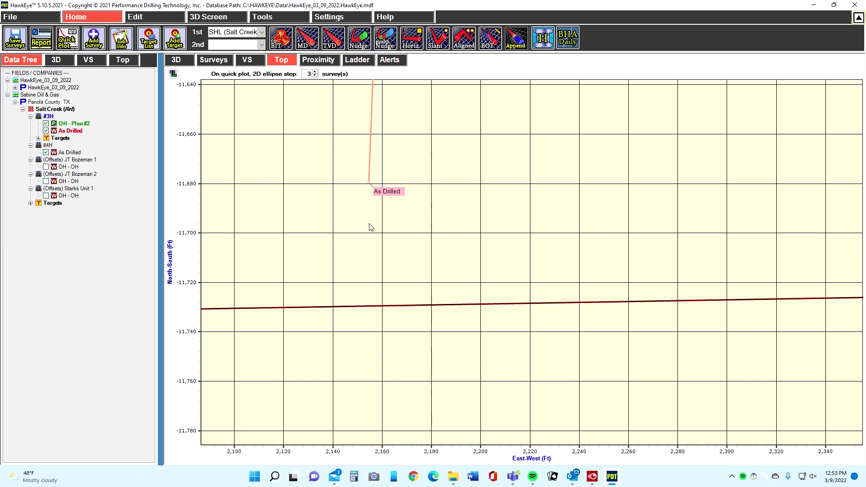
{"action": "left_click_drag", "start_coordinate": [368, 304], "coordinate": [362, 188]}
{"action": "left_click_drag", "start_coordinate": [327, 154], "coordinate": [448, 241]}
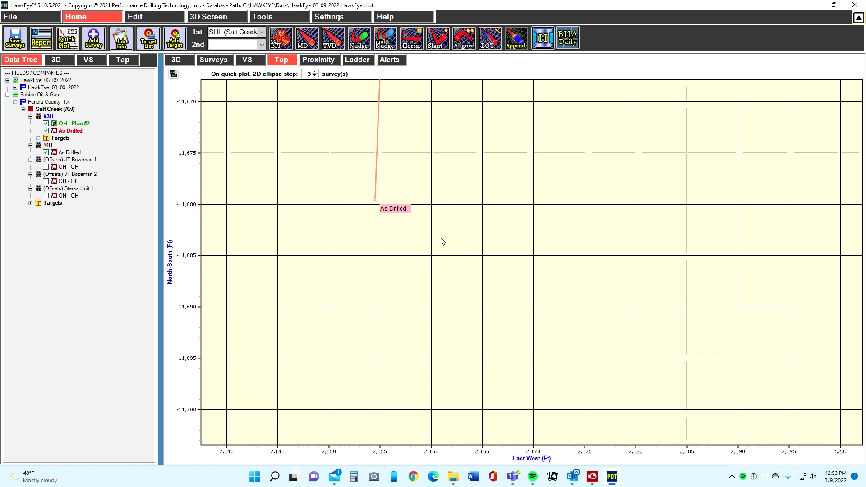
{"action": "left_click_drag", "start_coordinate": [424, 331], "coordinate": [446, 240]}
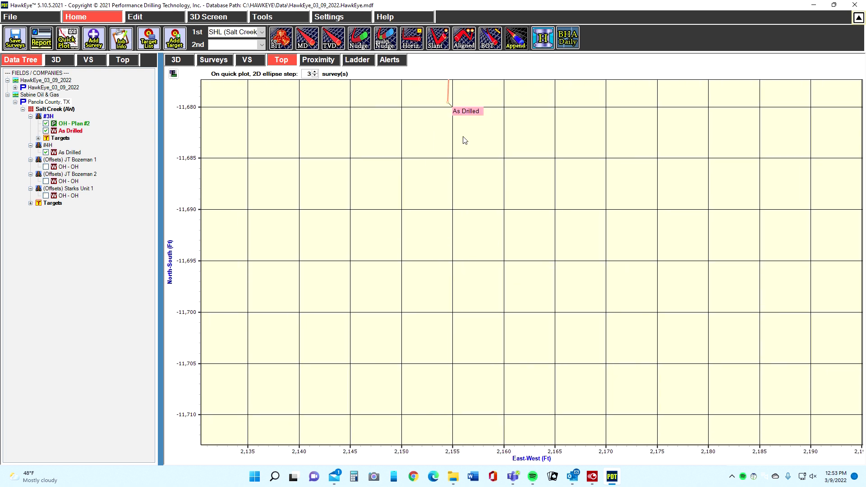
Step: Review the horizontal Quick Plot and the Job Information form for the As Drilled curve, leaving both unchanged
{"action": "left_click", "coordinate": [76, 41]}
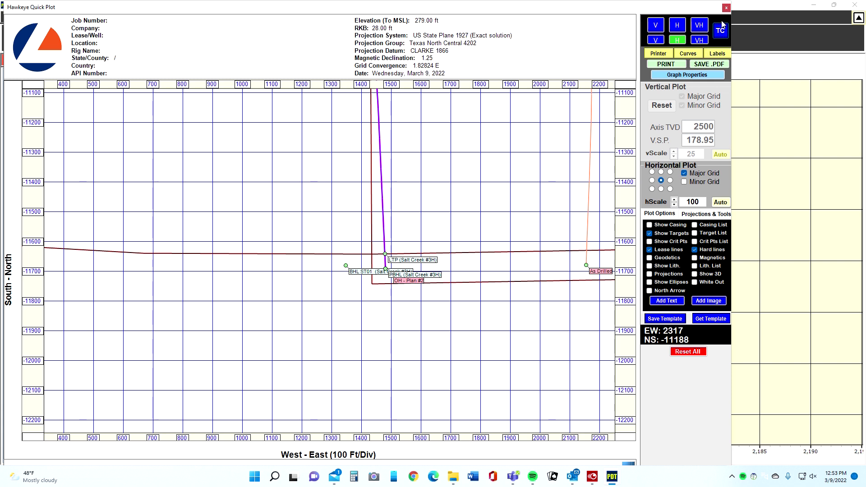
{"action": "left_click", "coordinate": [727, 8]}
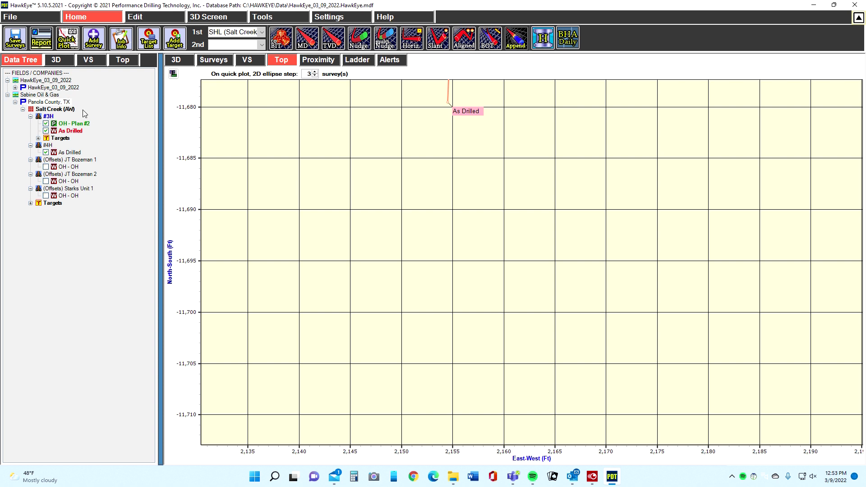
{"action": "left_click", "coordinate": [126, 39]}
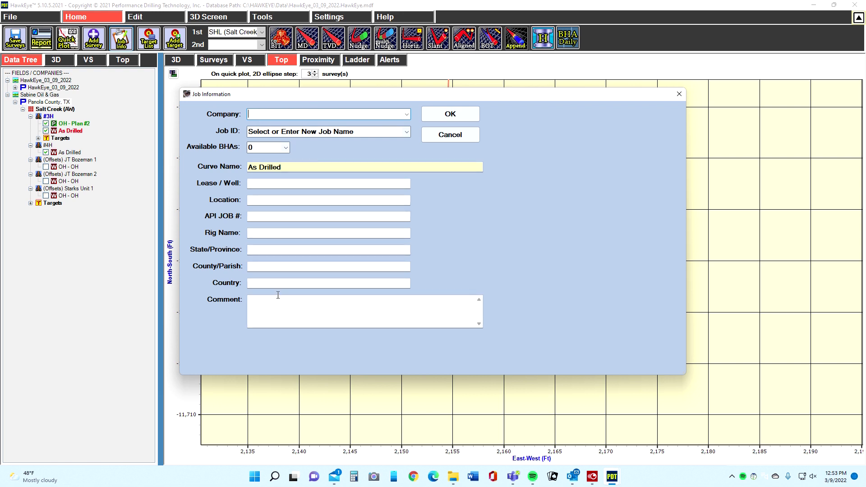
{"action": "left_click", "coordinate": [451, 134]}
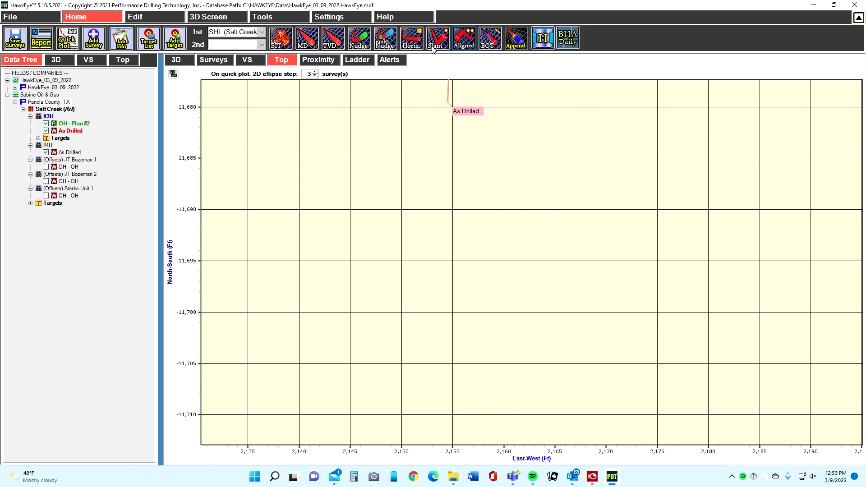
Step: Generate the As Drilled survey report and remove the second preparer's name from its centered header
{"action": "left_click", "coordinate": [46, 44]}
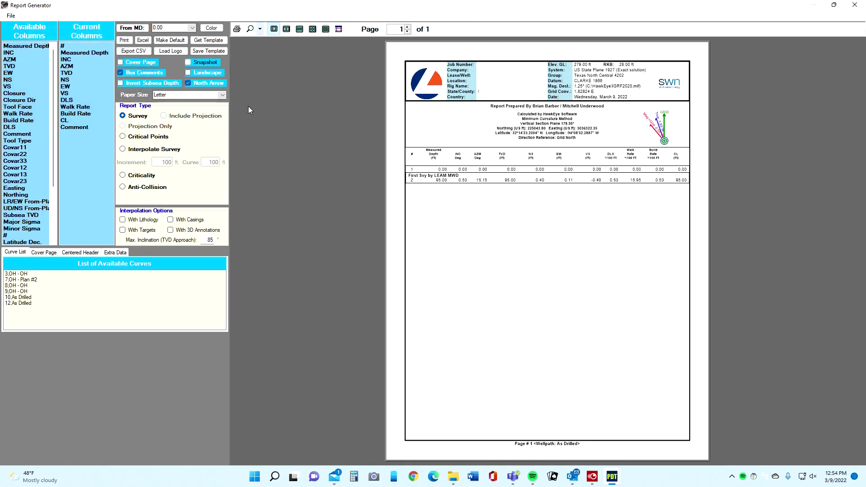
{"action": "left_click", "coordinate": [55, 256]}
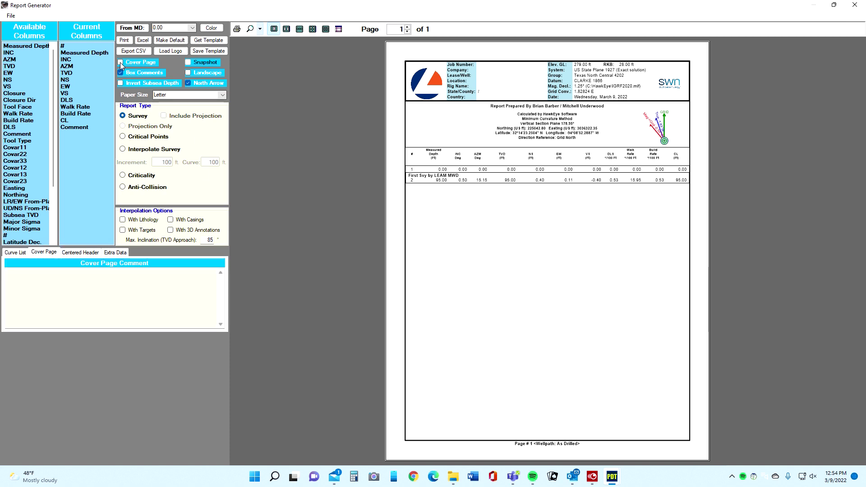
{"action": "left_click", "coordinate": [89, 256]}
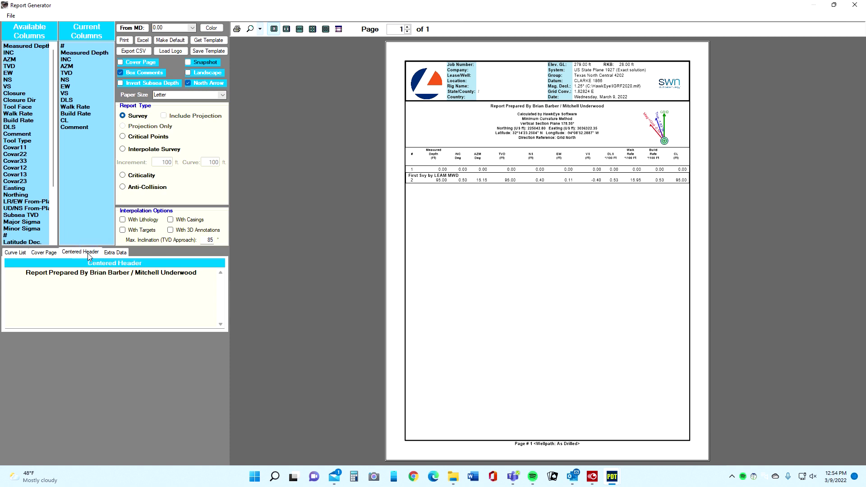
{"action": "left_click", "coordinate": [204, 275]}
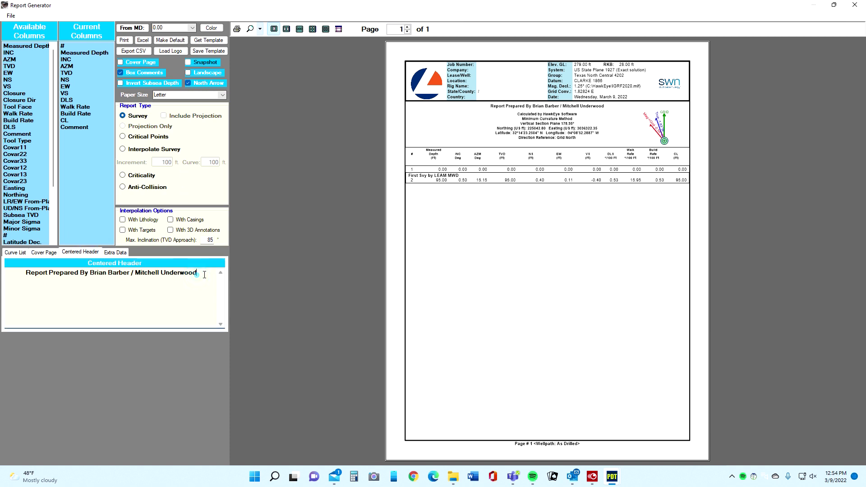
{"action": "left_click_drag", "start_coordinate": [197, 273], "coordinate": [132, 272]}
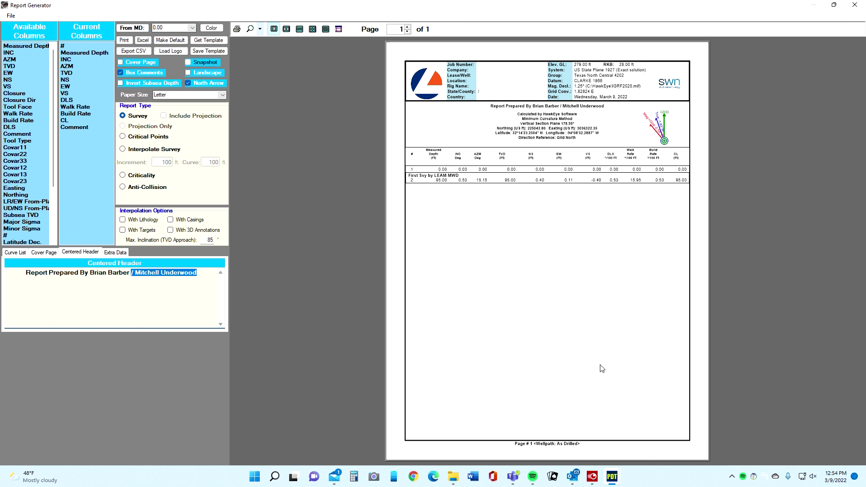
{"action": "key", "text": "BackSpace"}
{"action": "key", "text": "BackSpace"}
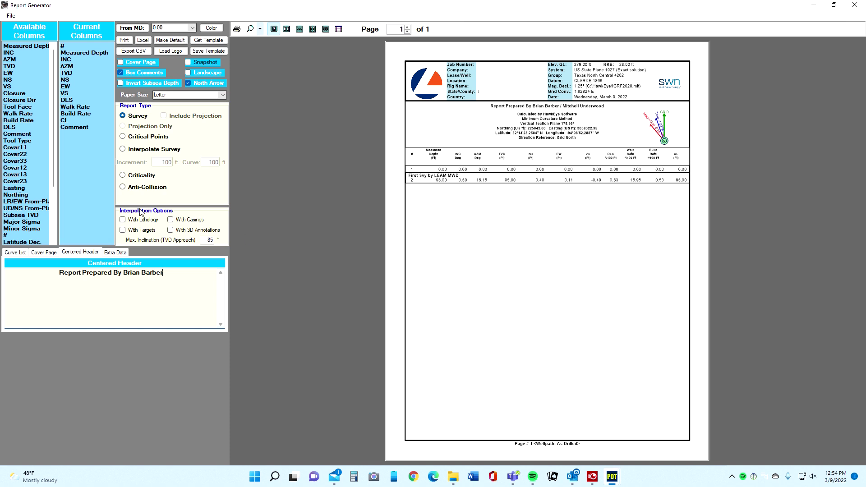
Step: Preview the survey report with the Hard Lines and Lease Lines extra data, and turn both options off again
{"action": "left_click", "coordinate": [124, 255]}
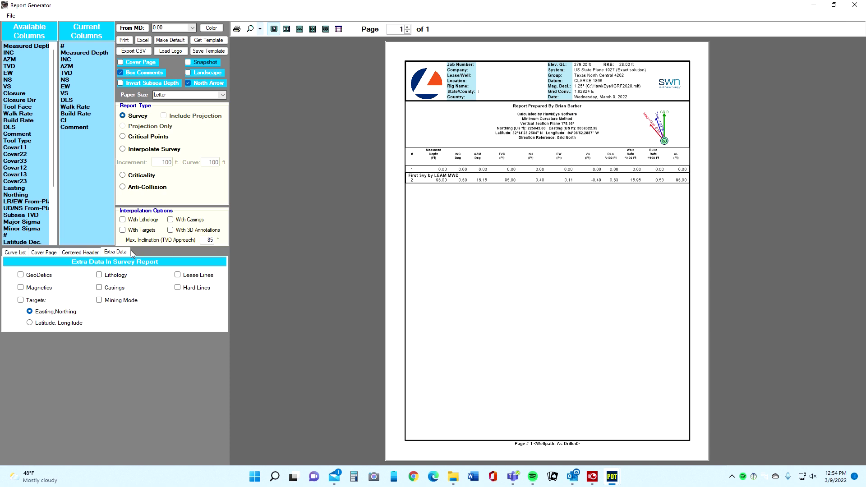
{"action": "left_click", "coordinate": [84, 253]}
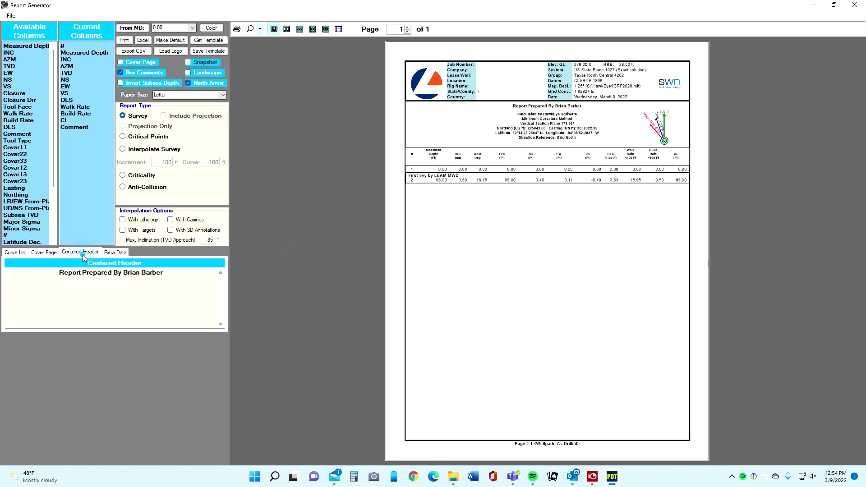
{"action": "left_click", "coordinate": [109, 254]}
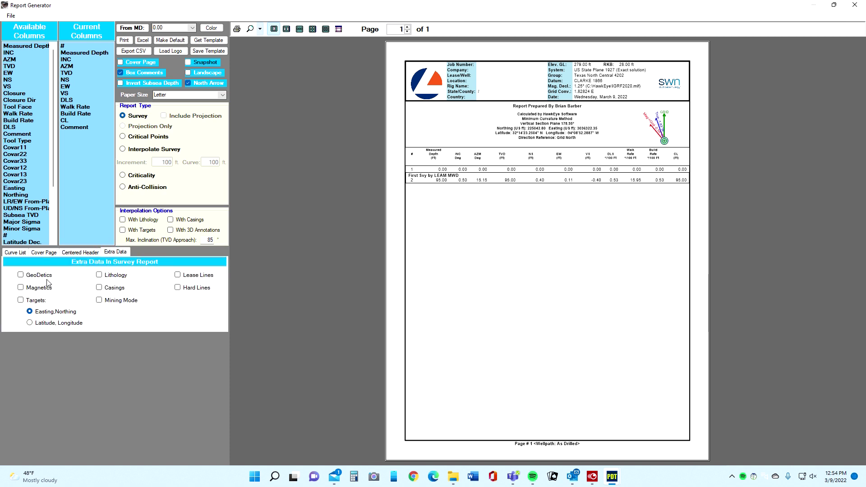
{"action": "left_click", "coordinate": [177, 288]}
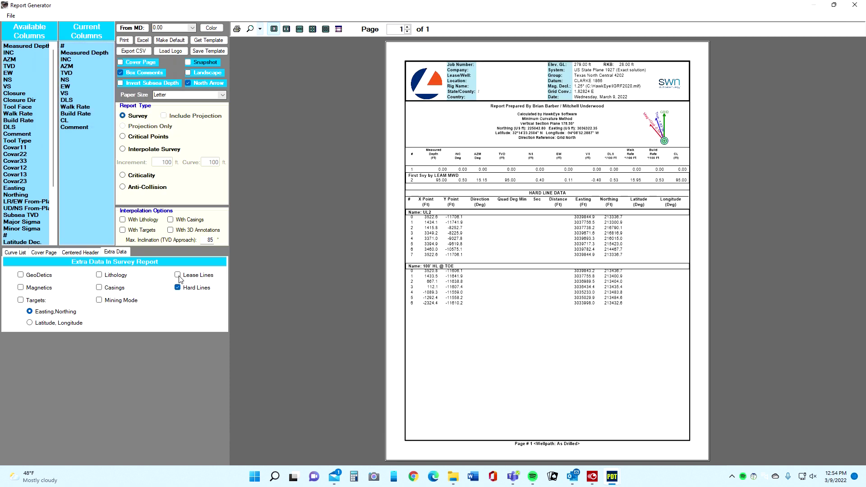
{"action": "left_click", "coordinate": [178, 275]}
{"action": "left_click", "coordinate": [177, 288]}
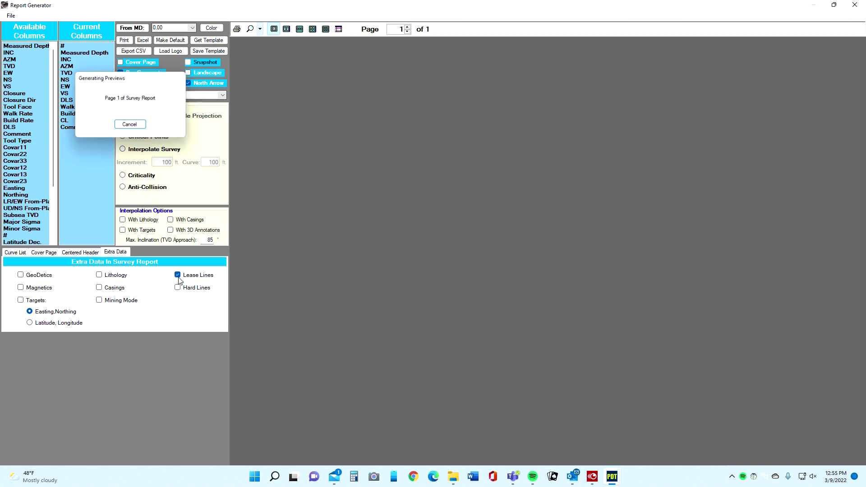
{"action": "left_click", "coordinate": [177, 275]}
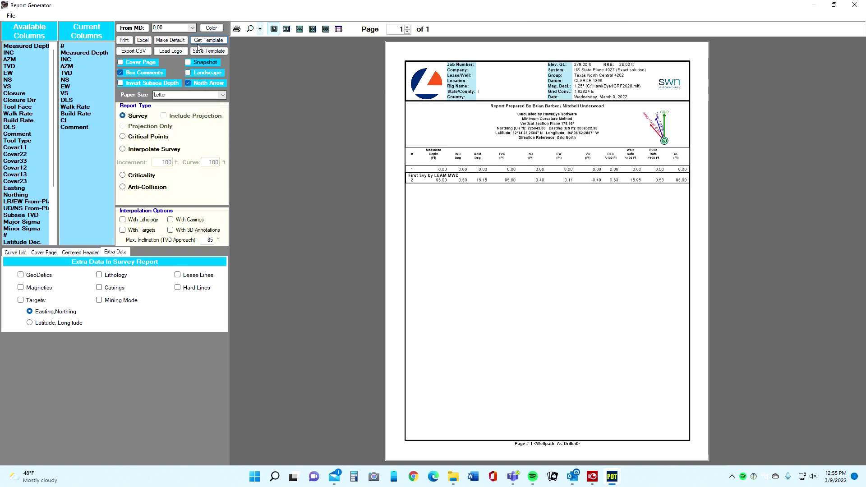
Step: Check the logo loading options for the report header and cancel without changing them
{"action": "left_click", "coordinate": [171, 50]}
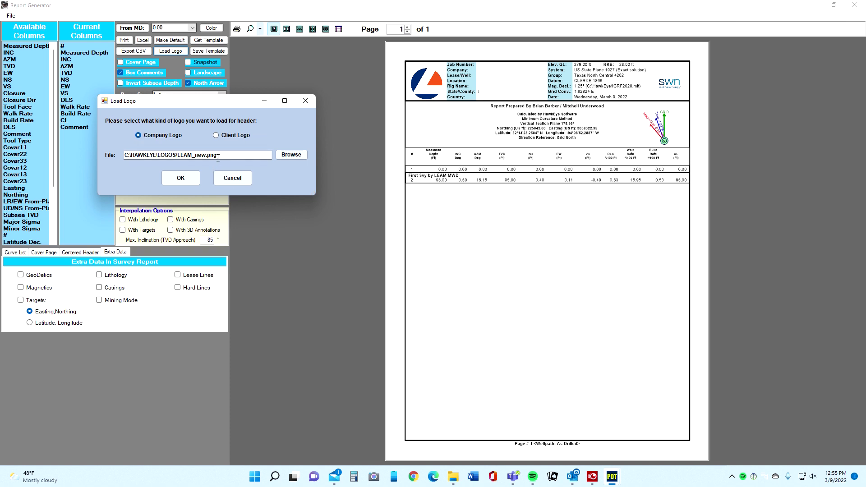
{"action": "left_click", "coordinate": [239, 180]}
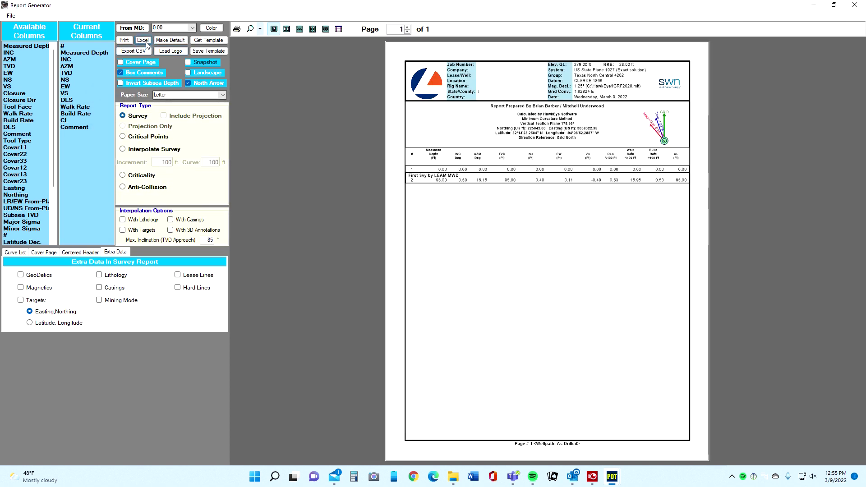
Step: Export the survey report to Excel, review the Full Survey Report sheet and close the workbook
{"action": "left_click", "coordinate": [144, 41]}
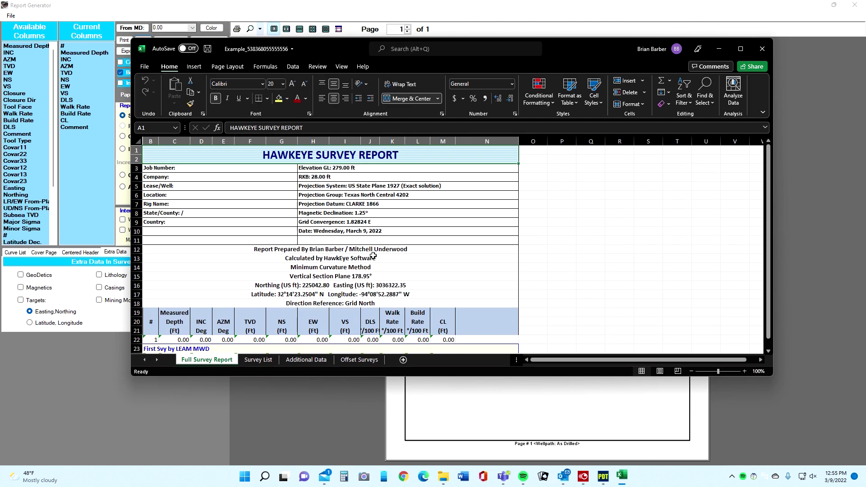
{"action": "scroll", "coordinate": [296, 238], "scroll_direction": "down", "scroll_amount": 7}
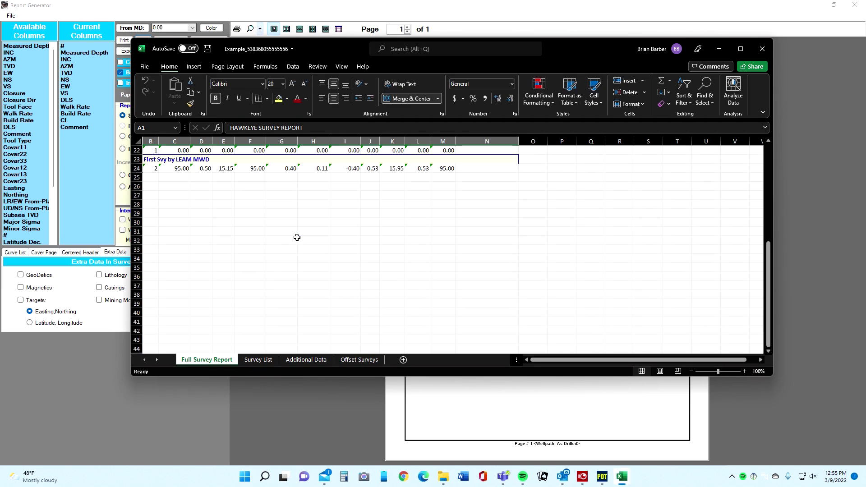
{"action": "scroll", "coordinate": [297, 238], "scroll_direction": "up", "scroll_amount": 7}
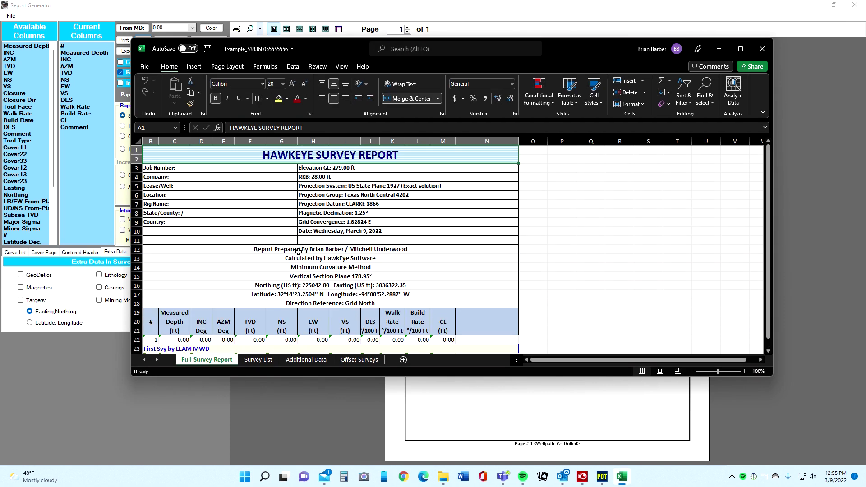
{"action": "left_click", "coordinate": [762, 48]}
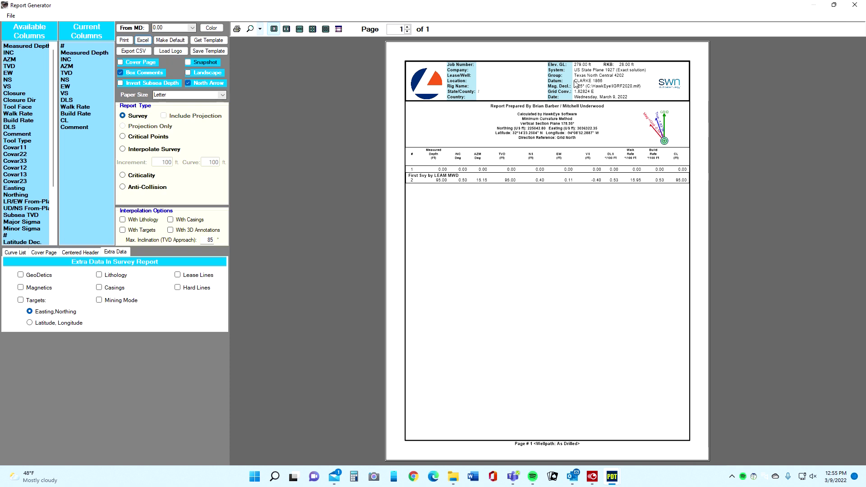
Step: Check the survey report's print options without printing, and reopen the As Drilled report to review it before closing it
{"action": "left_click", "coordinate": [124, 40]}
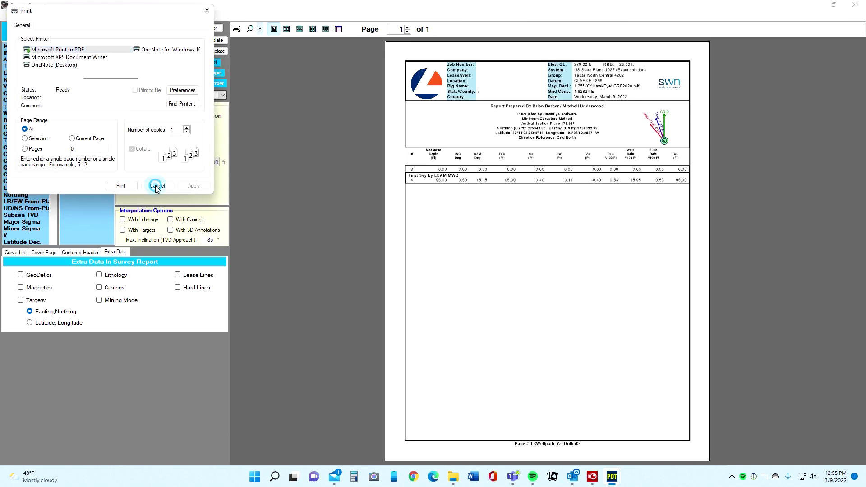
{"action": "left_click", "coordinate": [158, 185]}
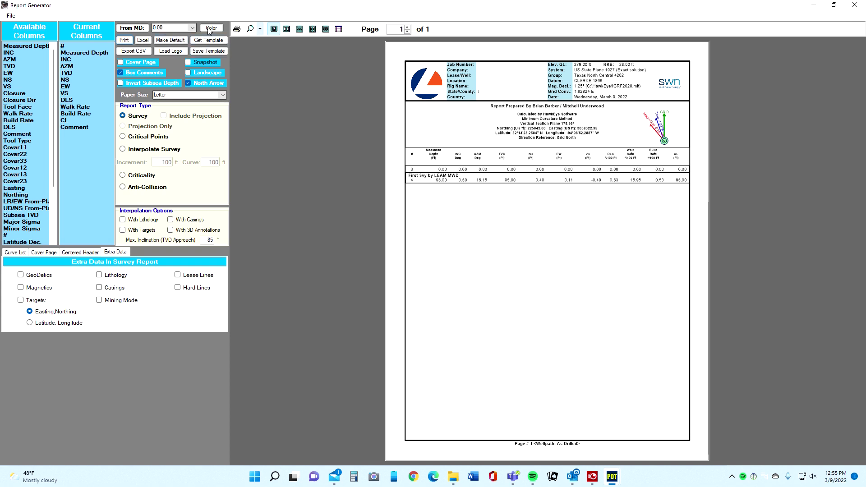
{"action": "left_click", "coordinate": [852, 6]}
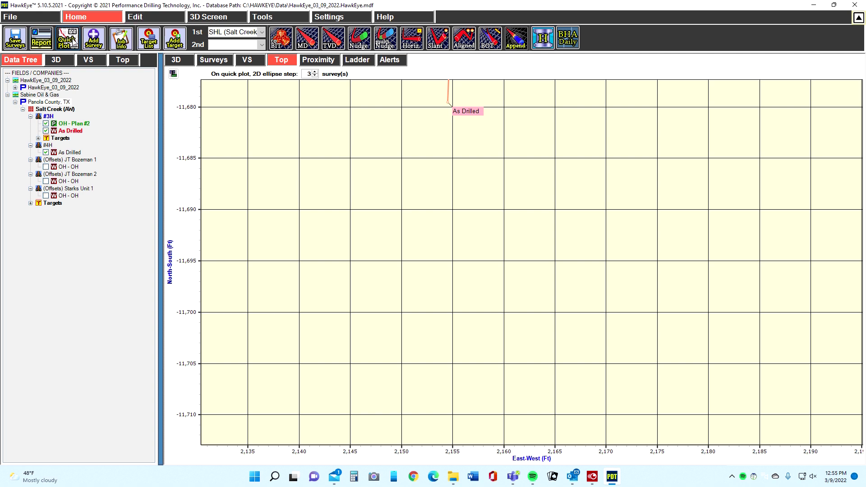
{"action": "left_click", "coordinate": [47, 43]}
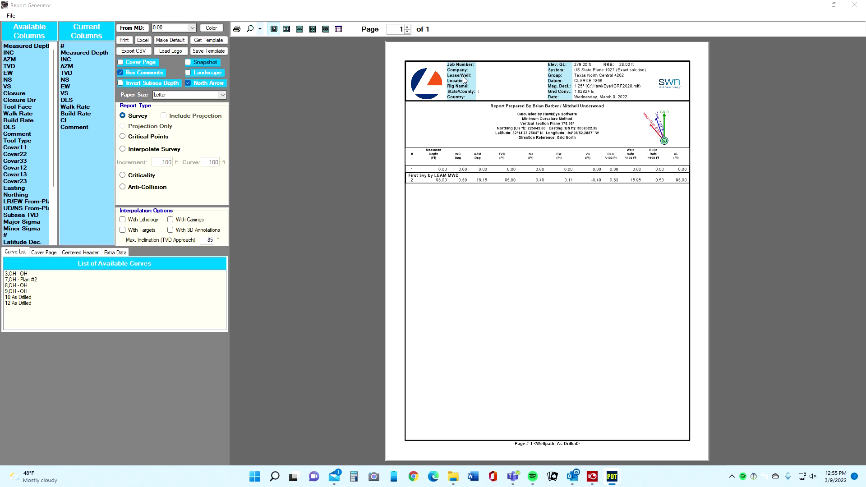
{"action": "left_click", "coordinate": [854, 4]}
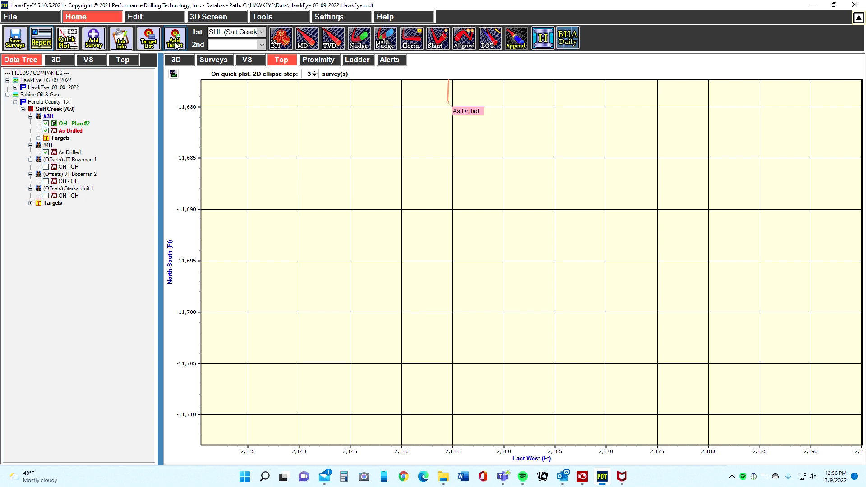
Step: Check the Quickstart Guide among the help resources and decline downloading it from the Internet
{"action": "left_click", "coordinate": [406, 18]}
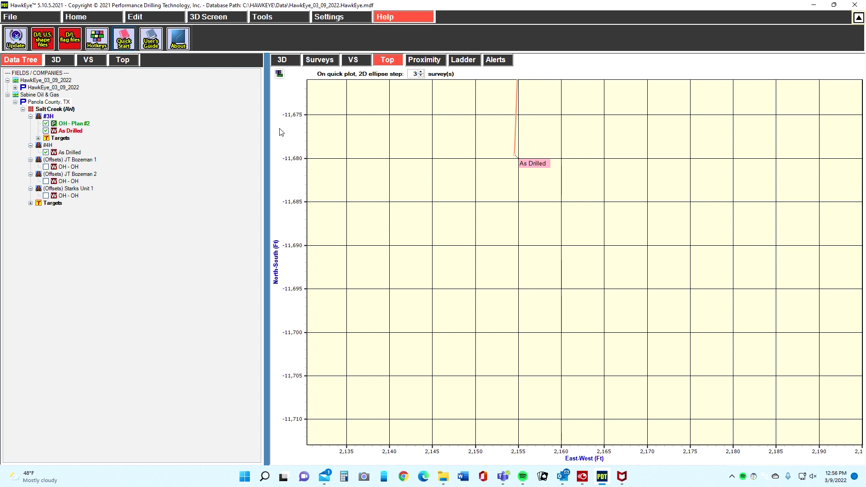
{"action": "left_click", "coordinate": [120, 39]}
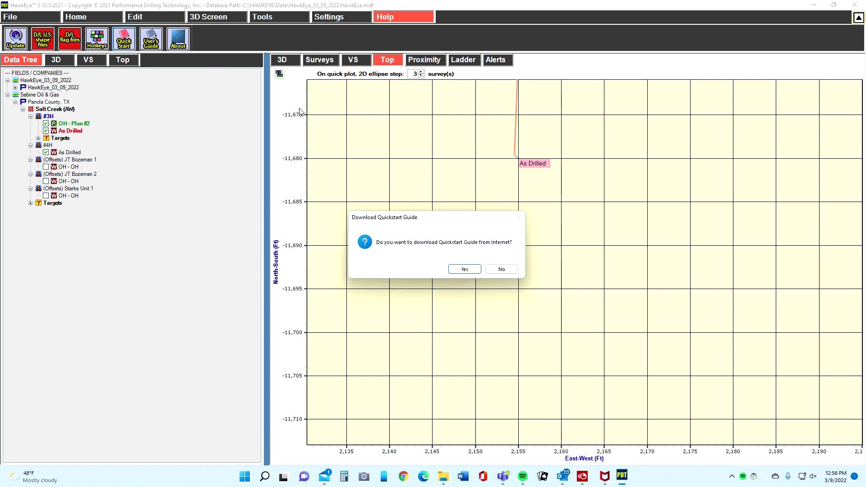
{"action": "left_click", "coordinate": [501, 269]}
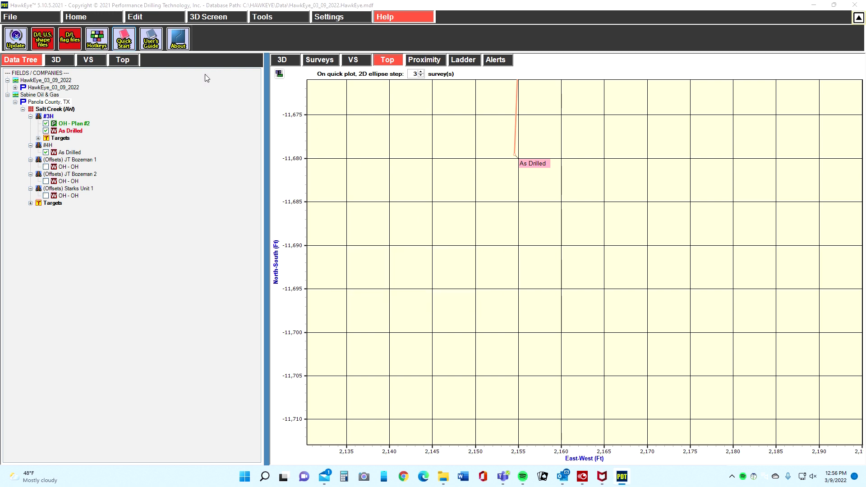
Step: Open the hotkey guide HotKeyMap.bmp in Photos, enlarge it to read the key assignments, and close it
{"action": "left_click", "coordinate": [96, 40]}
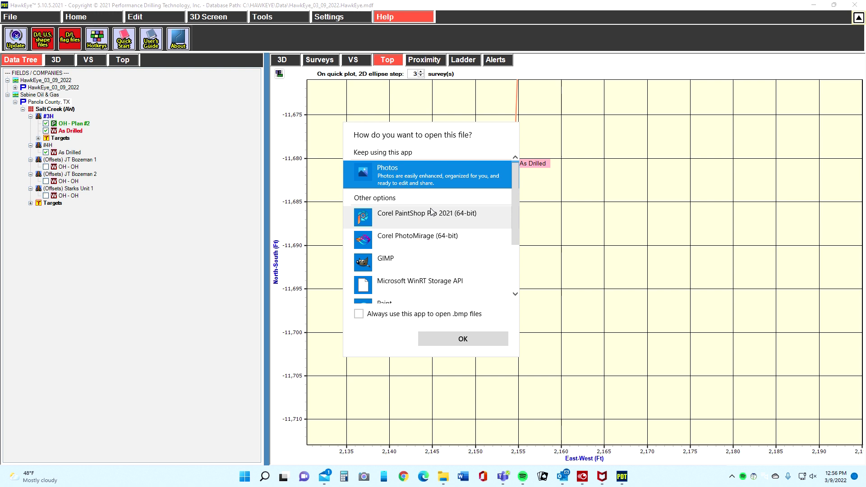
{"action": "double_click", "coordinate": [415, 174]}
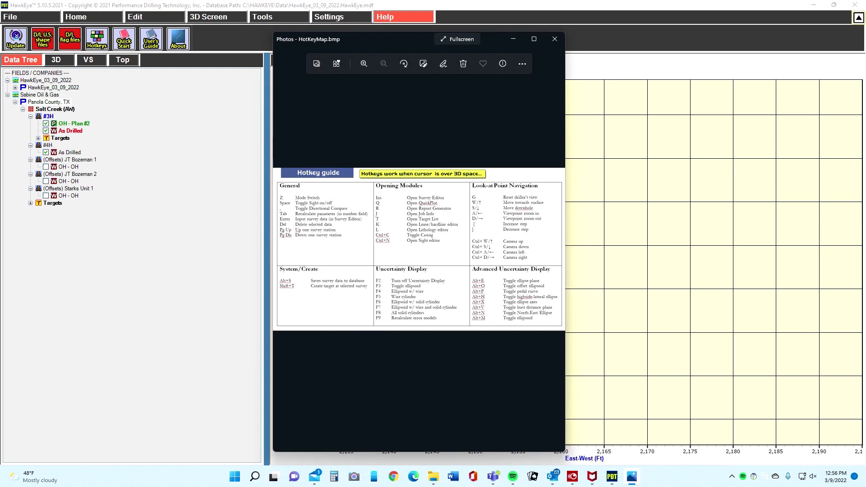
{"action": "left_click", "coordinate": [534, 39]}
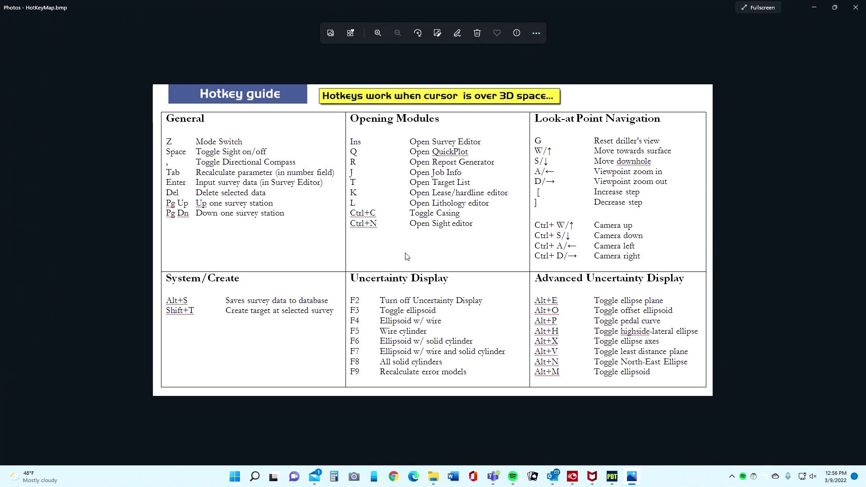
{"action": "scroll", "coordinate": [403, 275], "scroll_direction": "up", "scroll_amount": 1}
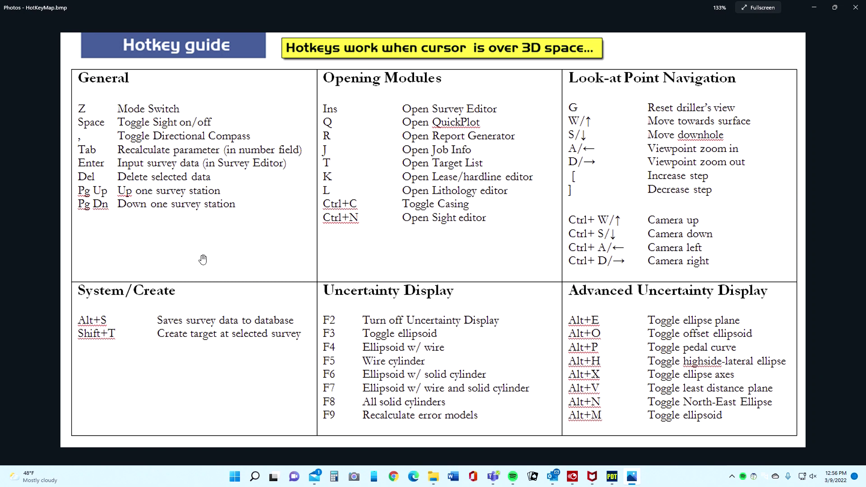
{"action": "left_click", "coordinate": [856, 9]}
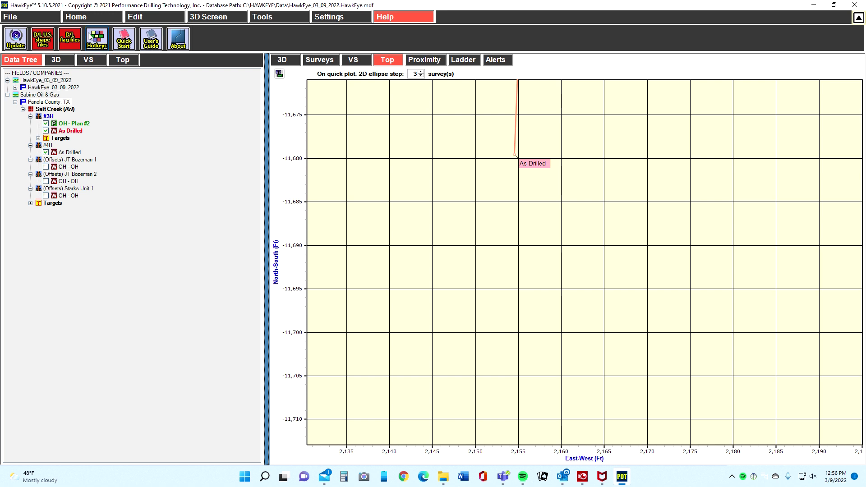
Step: Return to the home tools and display the current work survey data for the As Drilled well
{"action": "left_click", "coordinate": [78, 18]}
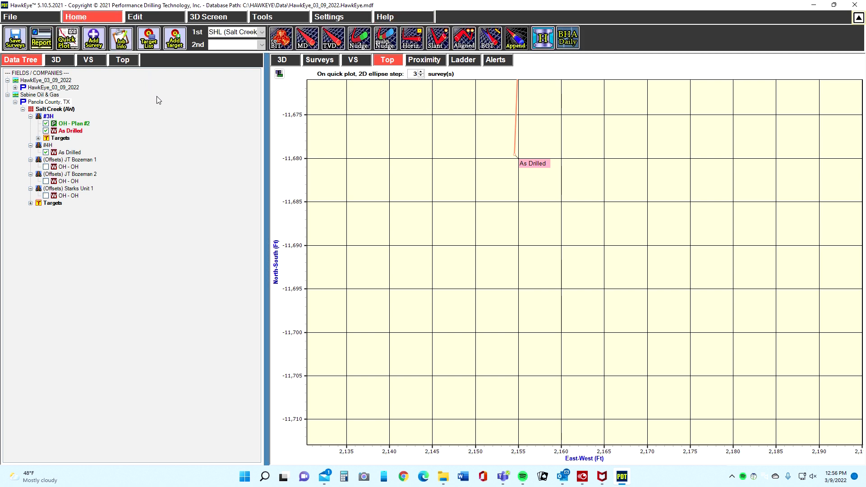
{"action": "left_click", "coordinate": [320, 60]}
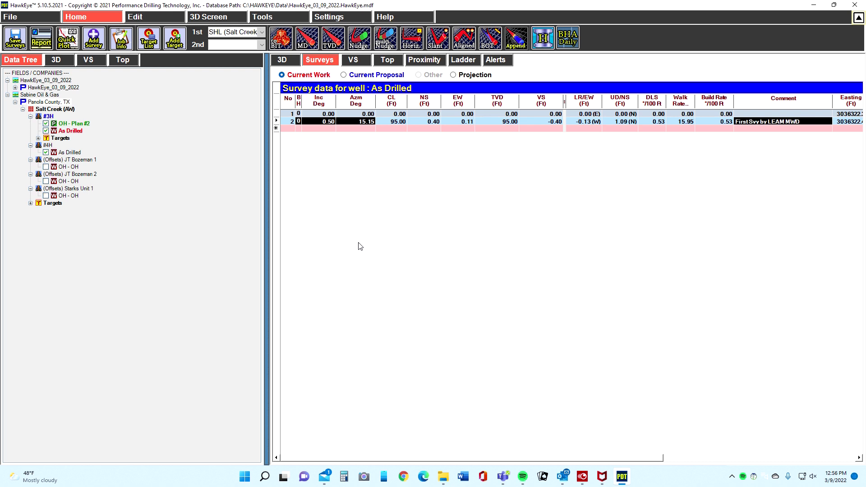